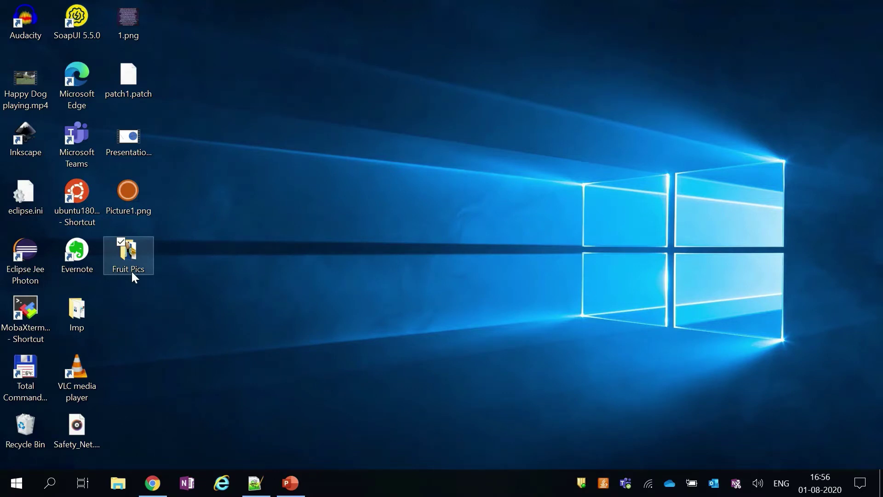
Open the desktop Fruit Pics folder to show its 10 fruit JPG images
double_click(129, 254)
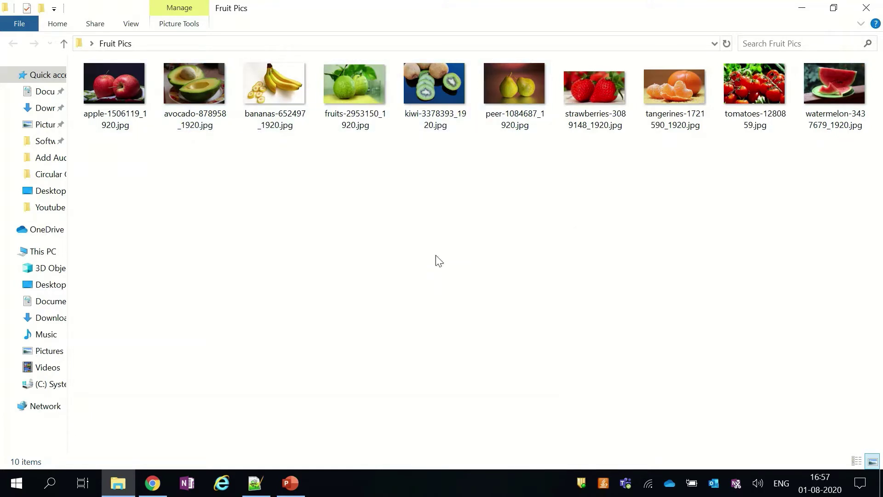
Launch Video Editor from a Windows search for 'video' and start a new video project
click(52, 483)
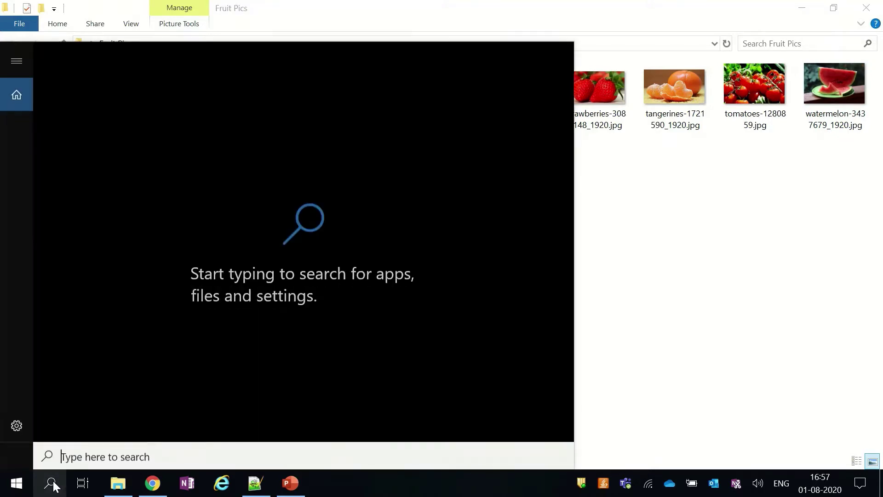
text(video)
key(Return)
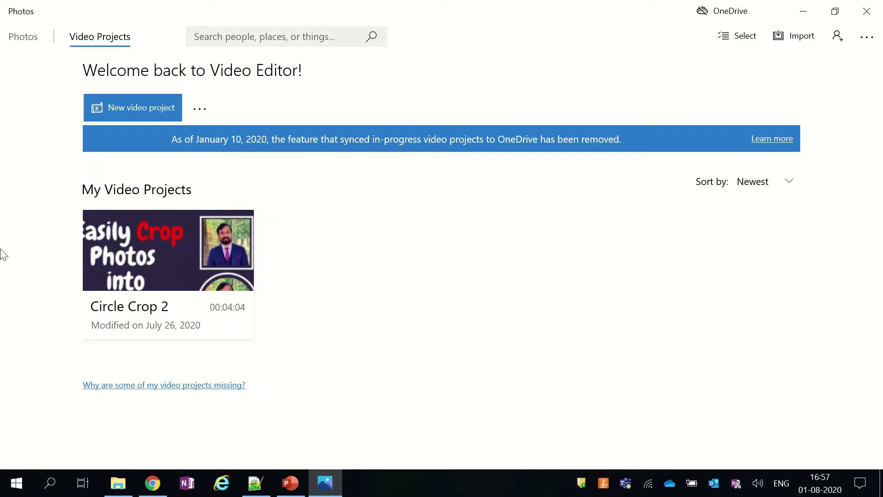
click(140, 113)
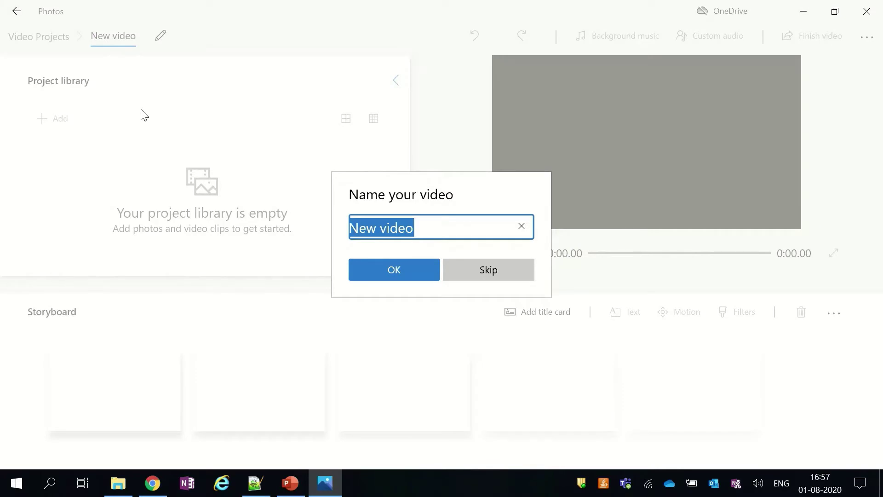
Name the video 'Top 10 Fruits for weight loss'
text(Top)
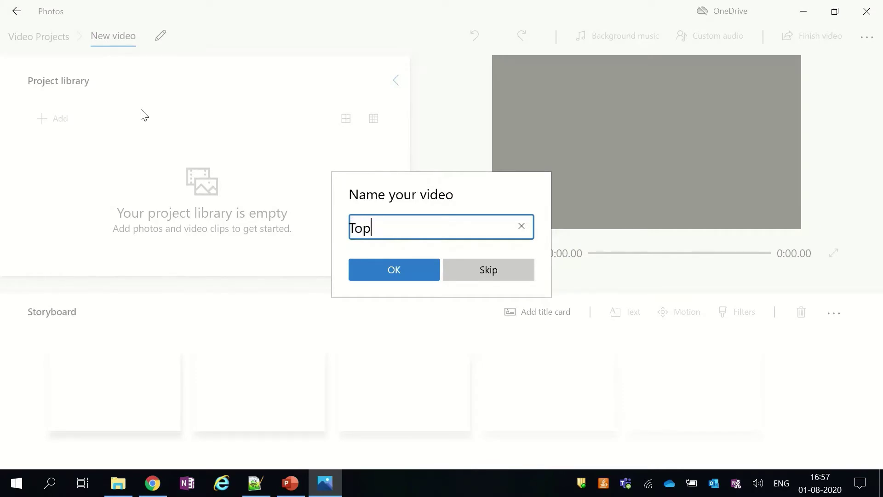
text( 10 Fruits for weigh)
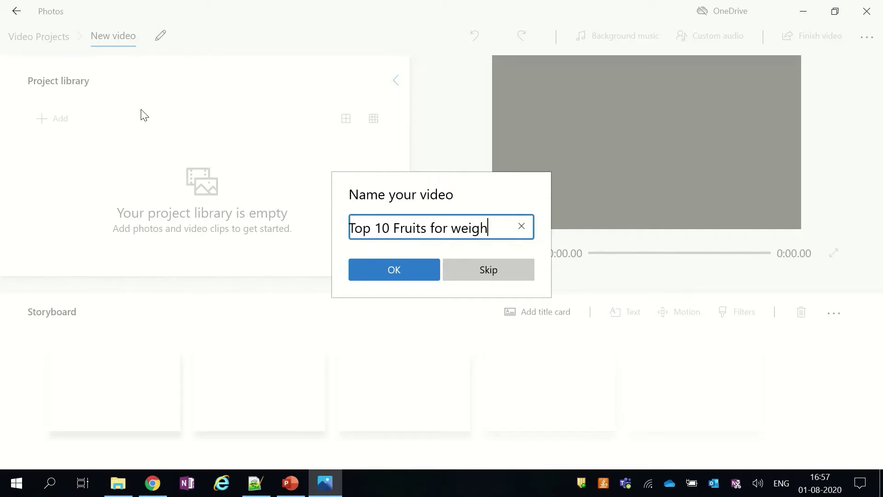
text(t loss)
key(Return)
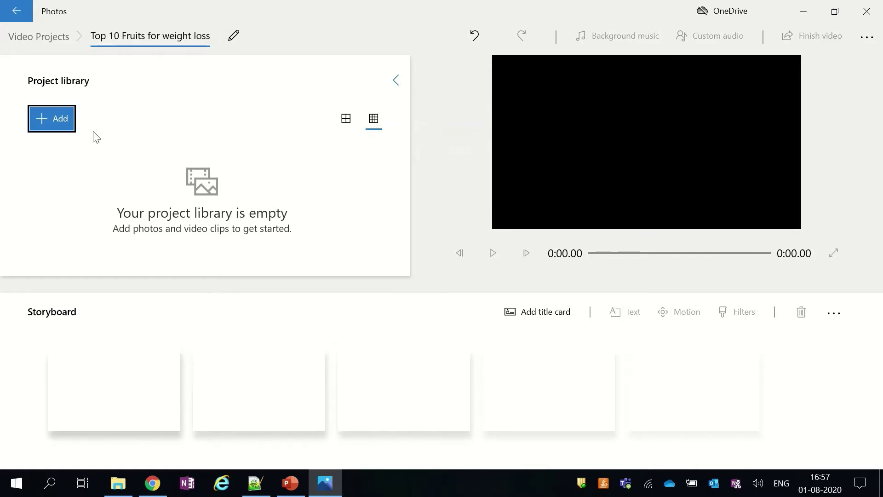
Import all ten images from Desktop > Fruit Pics into the project library via Add > From this PC
click(53, 121)
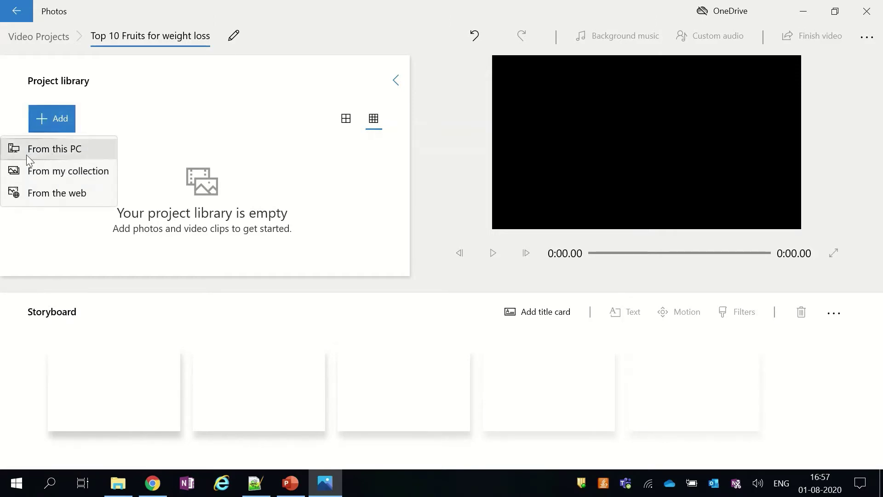
click(73, 151)
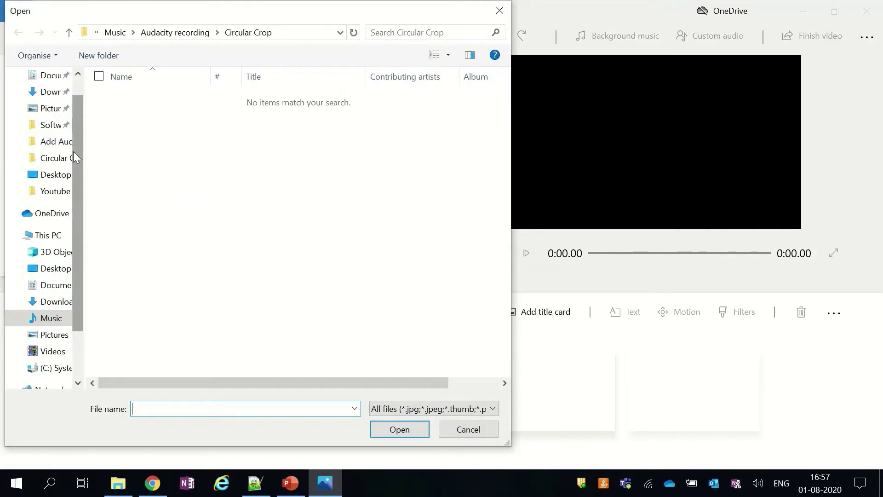
click(54, 175)
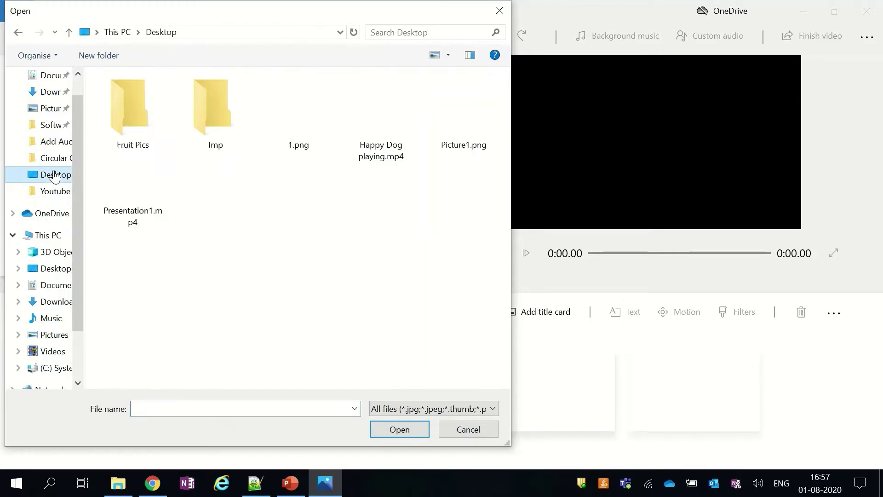
double_click(131, 121)
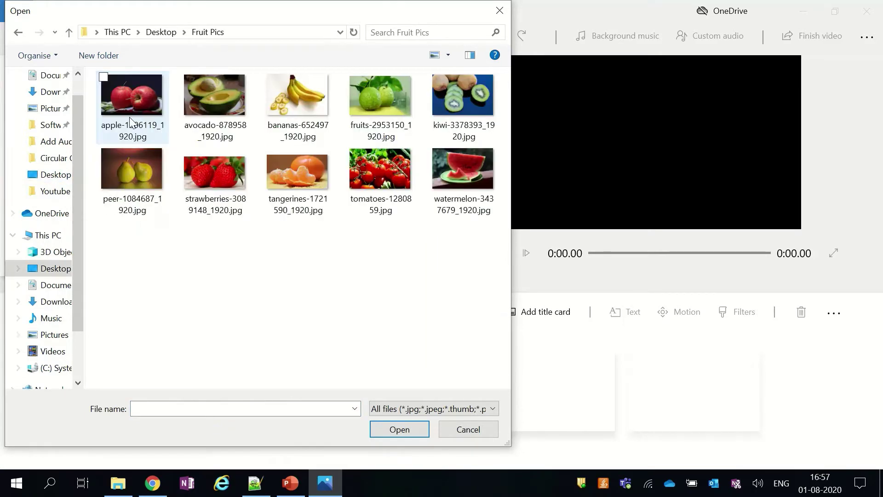
drag(137, 298, 473, 96)
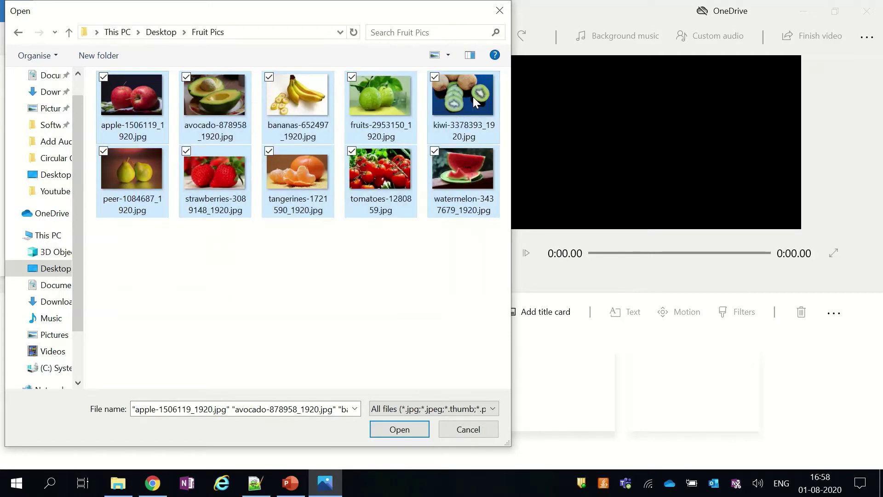
click(401, 430)
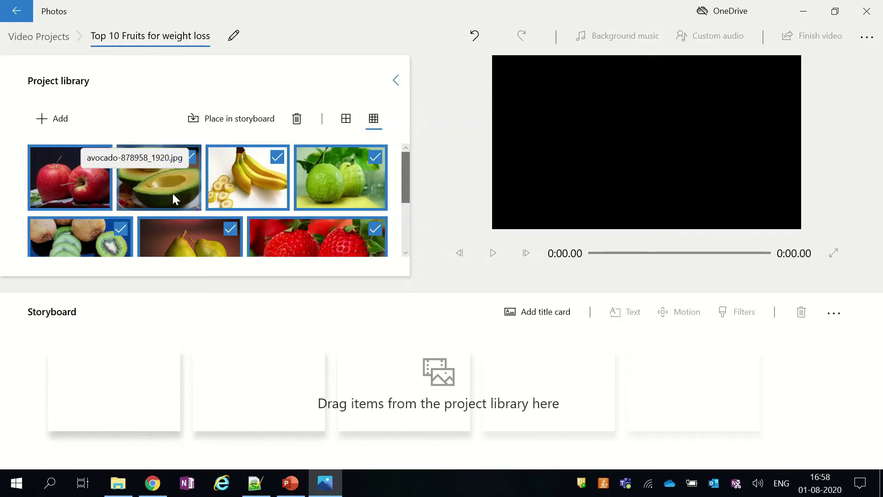
Clear the library selection and drag the apple photo into the first storyboard slot
scroll(299, 201, down, 1)
scroll(300, 200, down, 4)
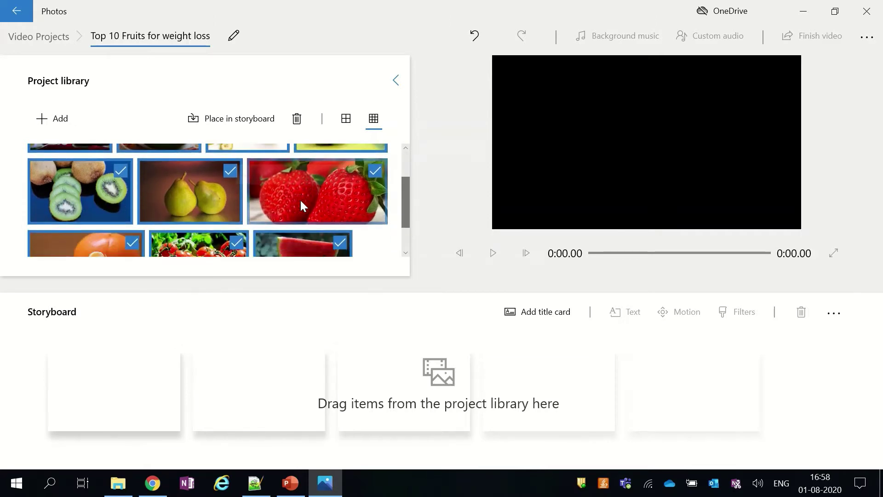
scroll(300, 200, up, 1)
key(Escape)
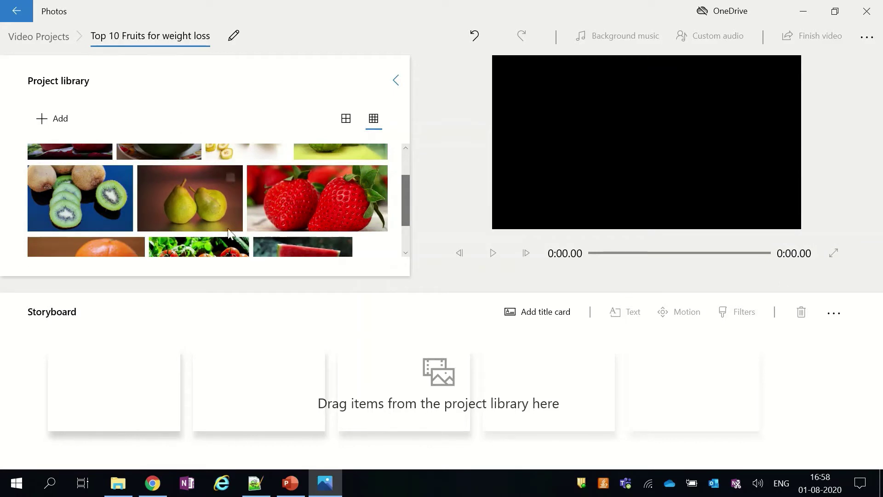
scroll(231, 223, down, 2)
scroll(231, 223, up, 3)
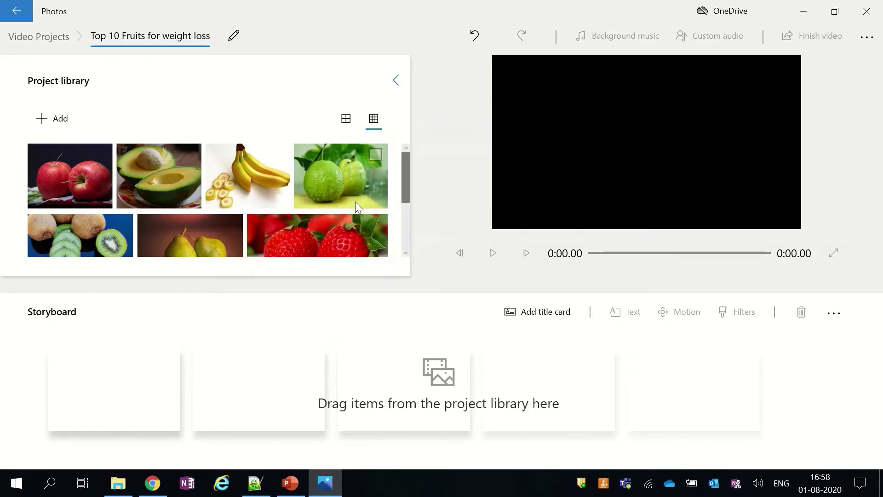
scroll(356, 202, down, 3)
scroll(355, 203, up, 3)
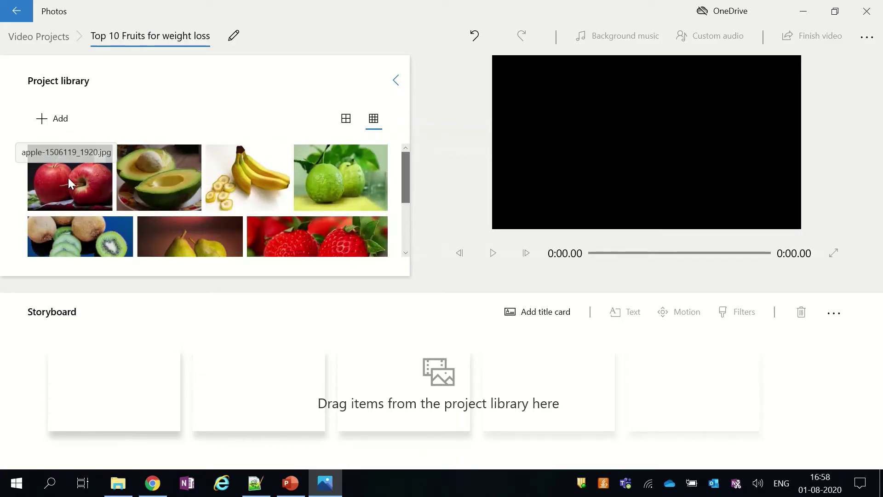
drag(77, 208, 128, 400)
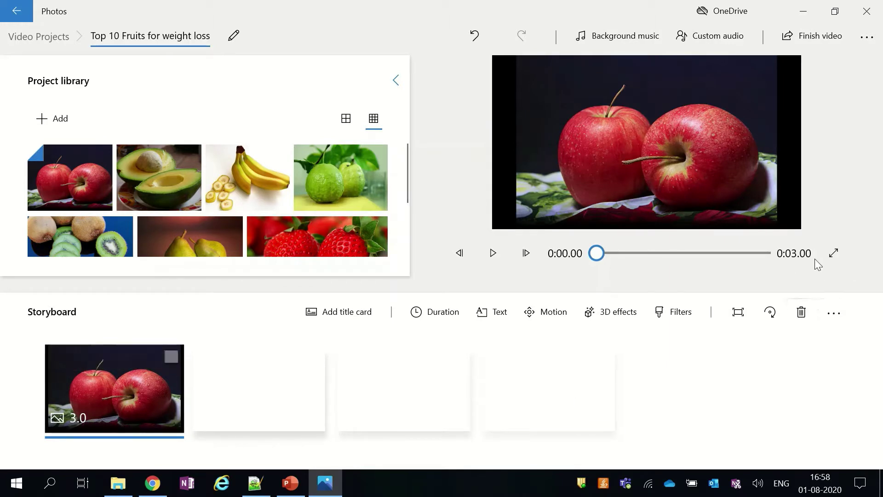
Change the apple clip's duration from 3.0 to 5.0 seconds and preview it
click(493, 256)
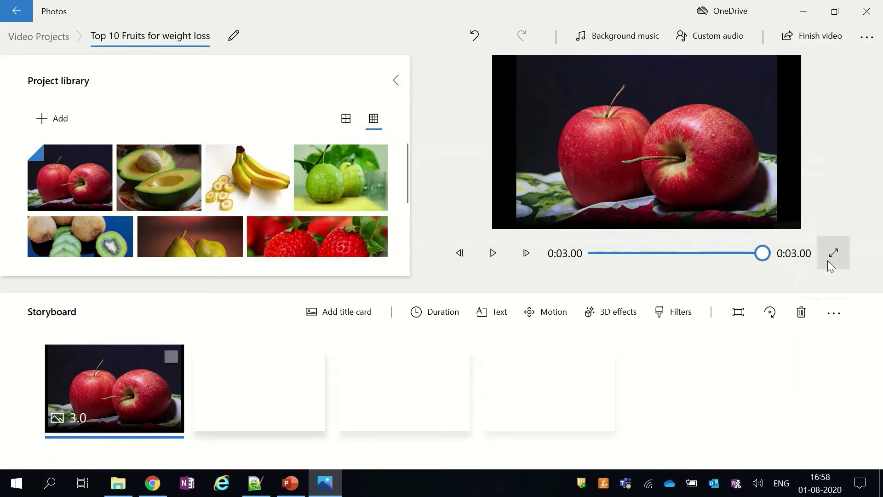
click(432, 319)
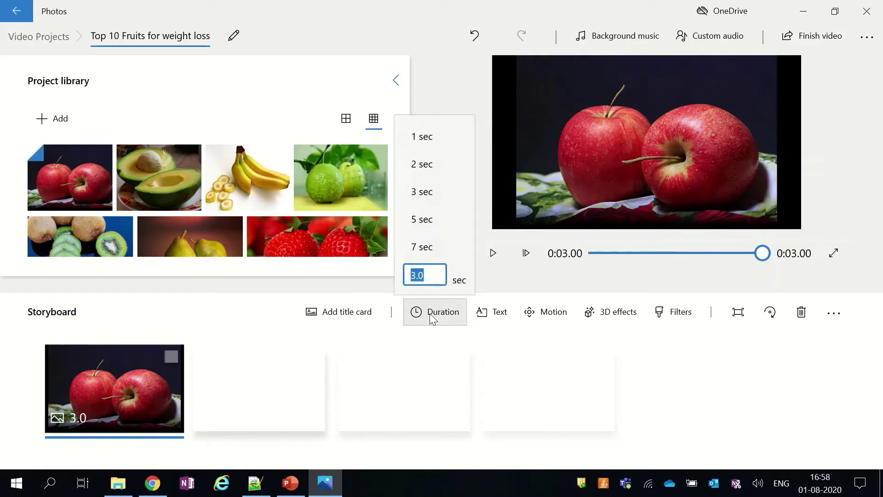
click(432, 277)
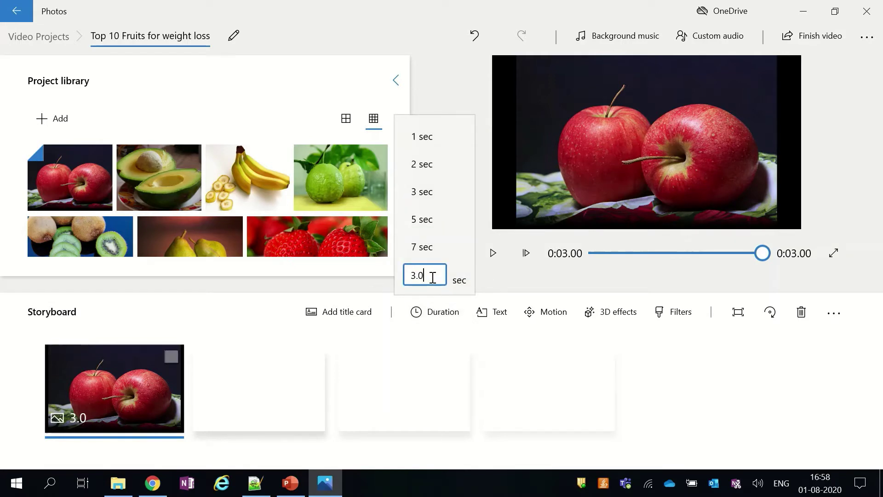
key(BackSpace)
text(5)
key(Return)
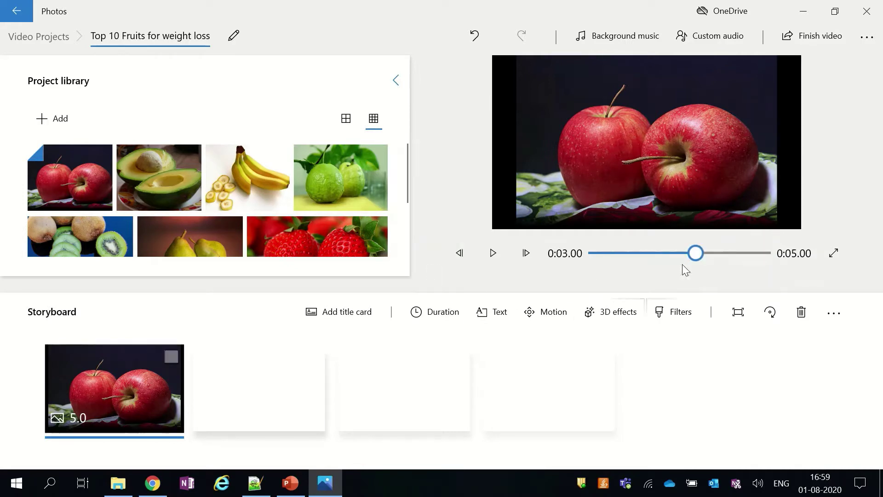
click(494, 255)
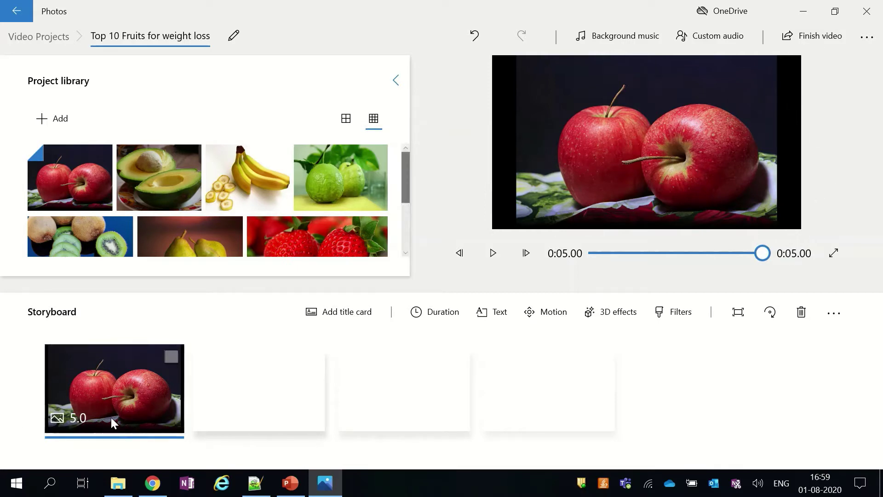
Apply Resize > Remove black bars to the apple clip and replay the preview
right_click(112, 402)
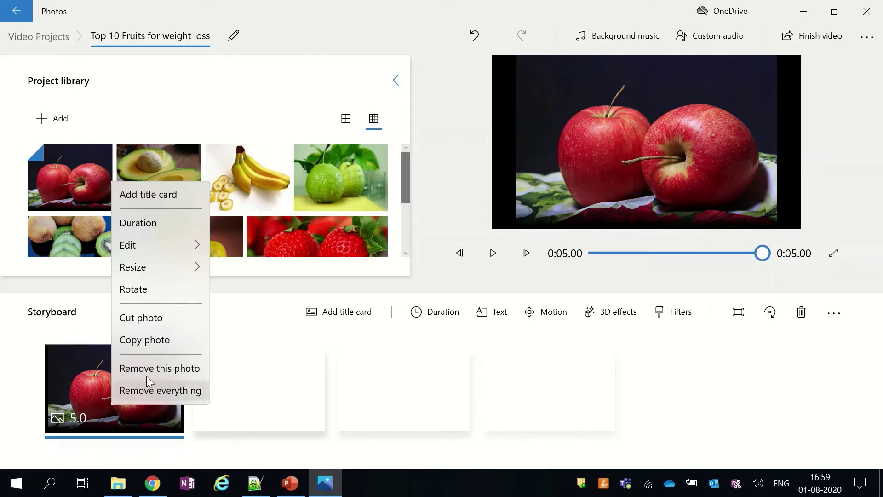
mouse_move(143, 272)
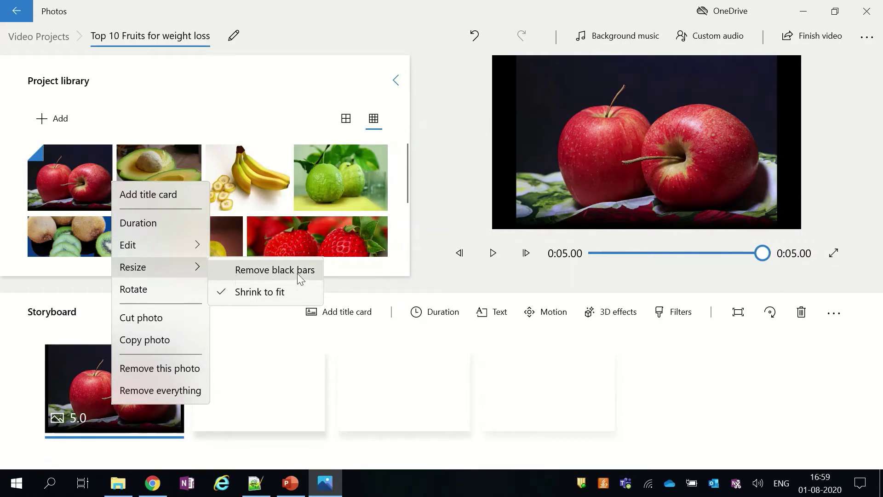
click(310, 271)
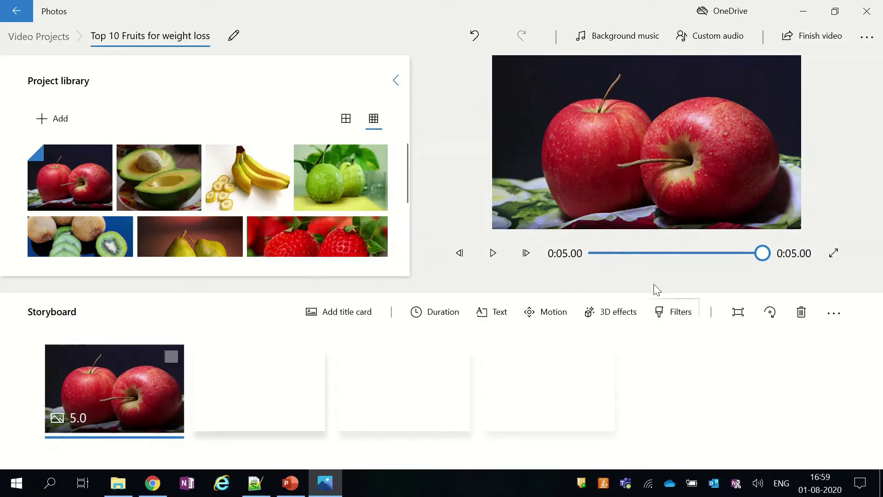
click(493, 254)
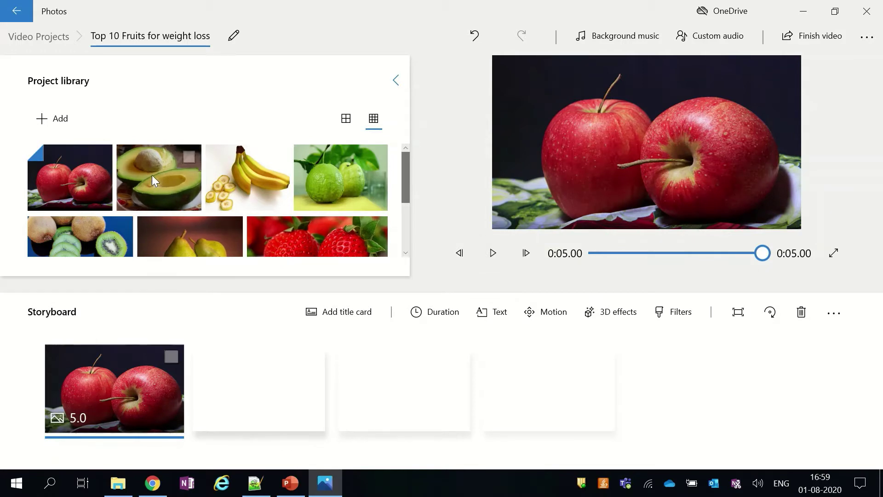
Drag the avocado, banana and guava photos into storyboard slots two to four
drag(160, 192, 313, 390)
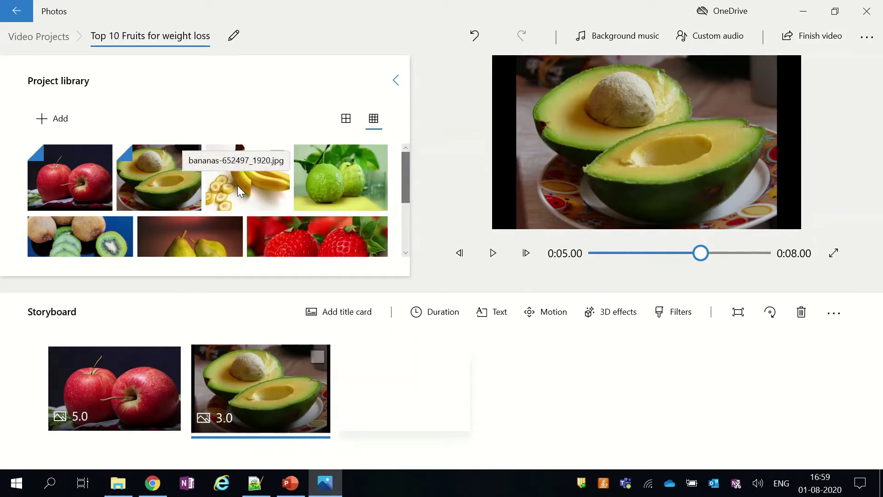
drag(238, 185, 403, 405)
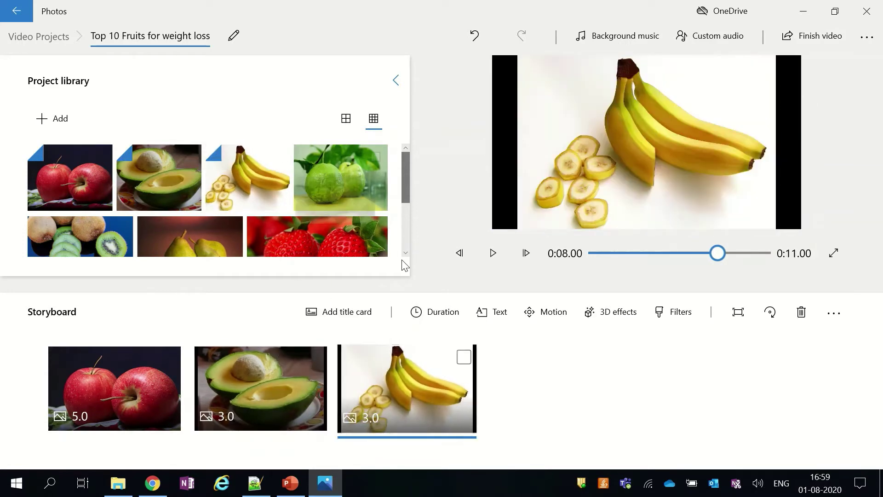
drag(402, 261, 544, 410)
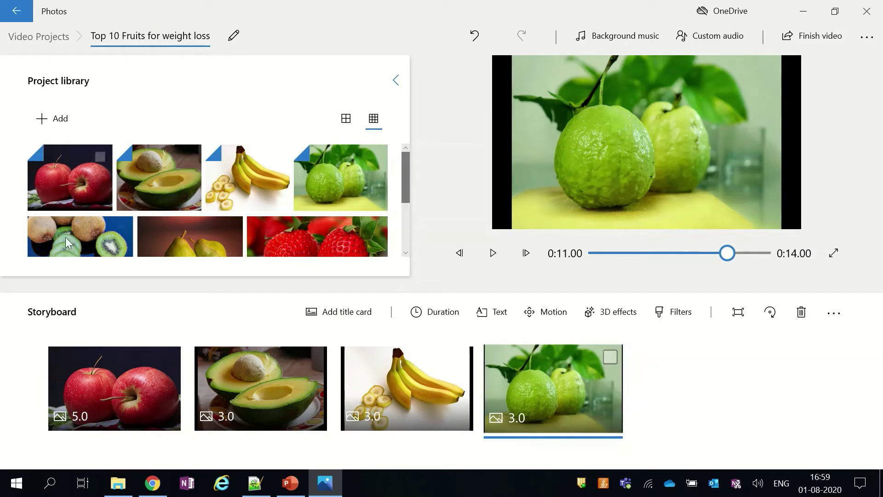
scroll(137, 209, down, 2)
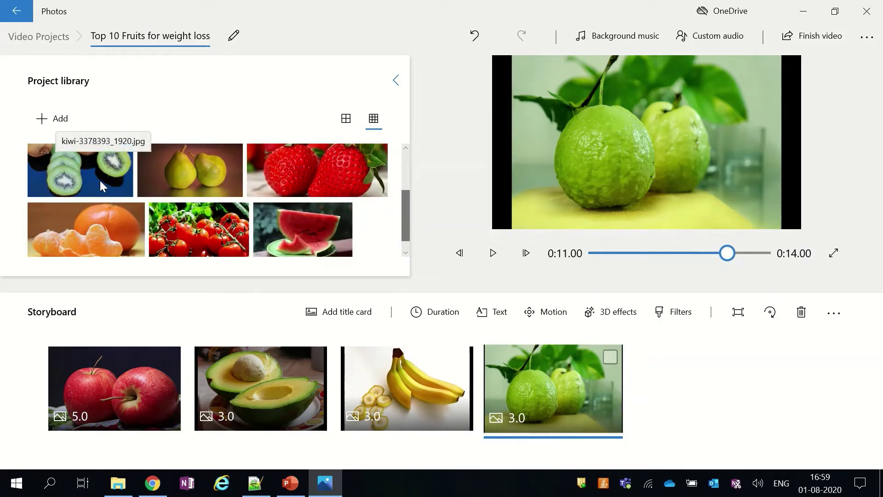
Append kiwi, pear, strawberry, watermelon, tomato and orange together, moving kiwi to fifth place
click(123, 164)
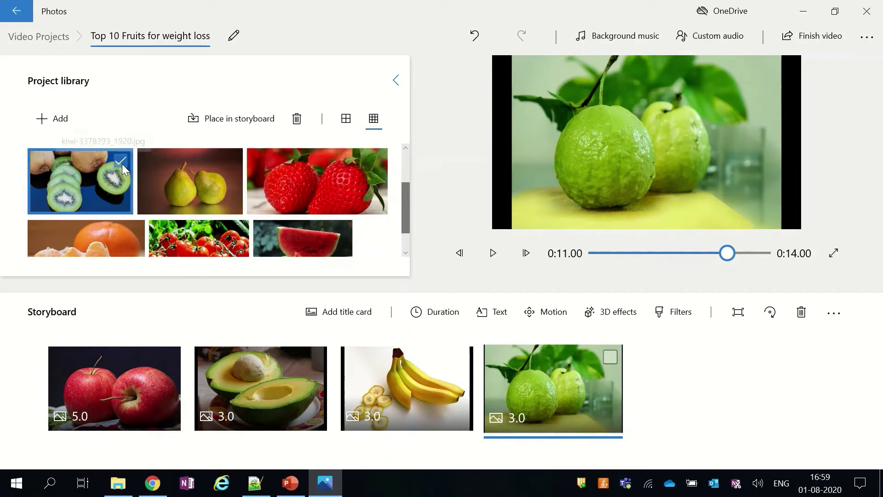
click(230, 161)
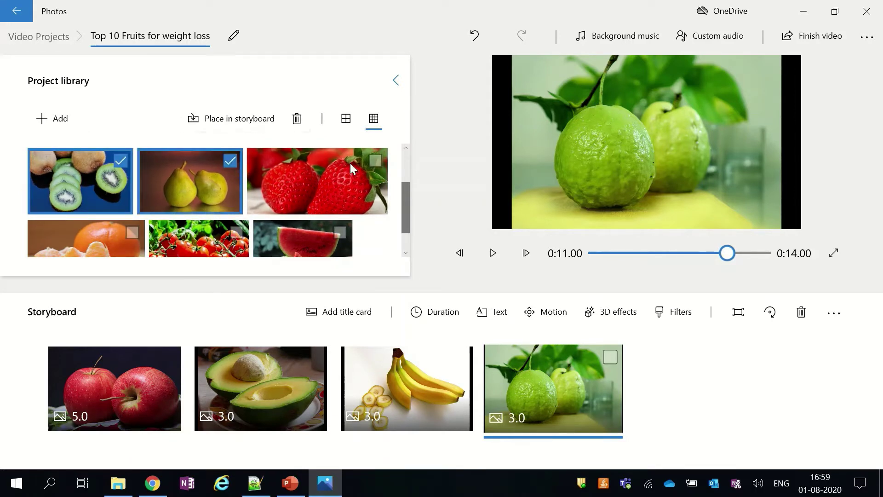
click(375, 160)
click(339, 233)
click(236, 233)
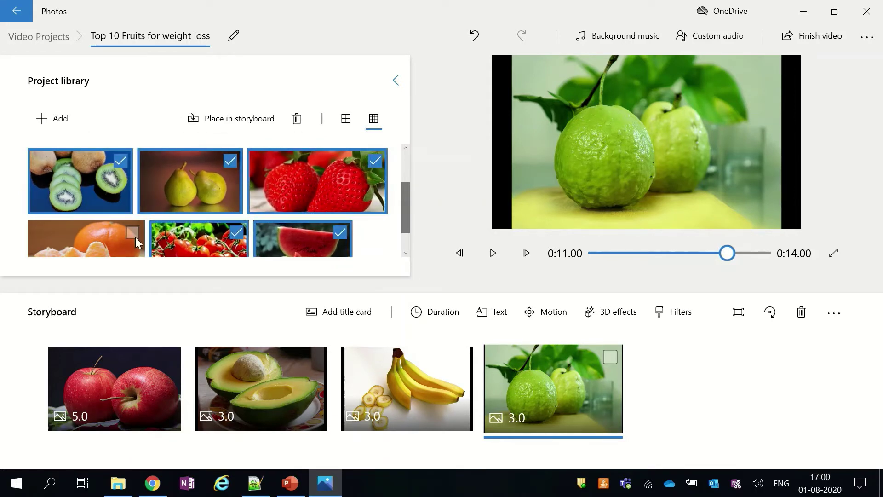
drag(91, 235, 763, 402)
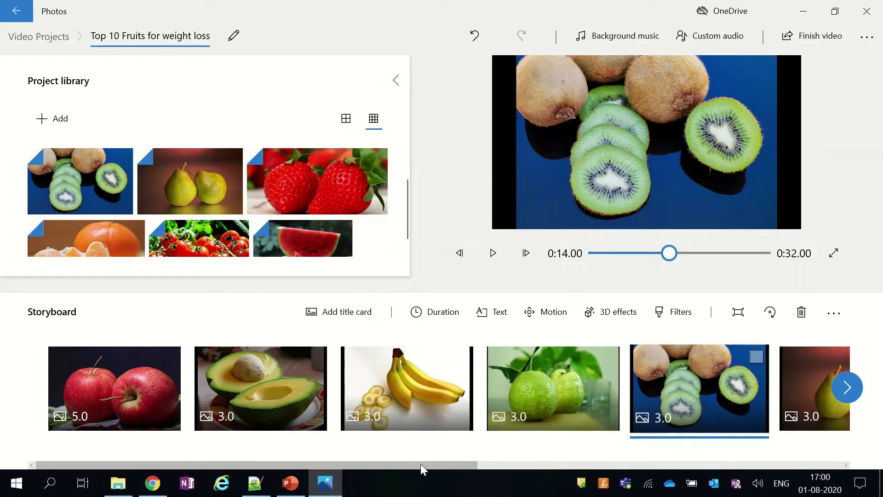
drag(419, 464, 98, 445)
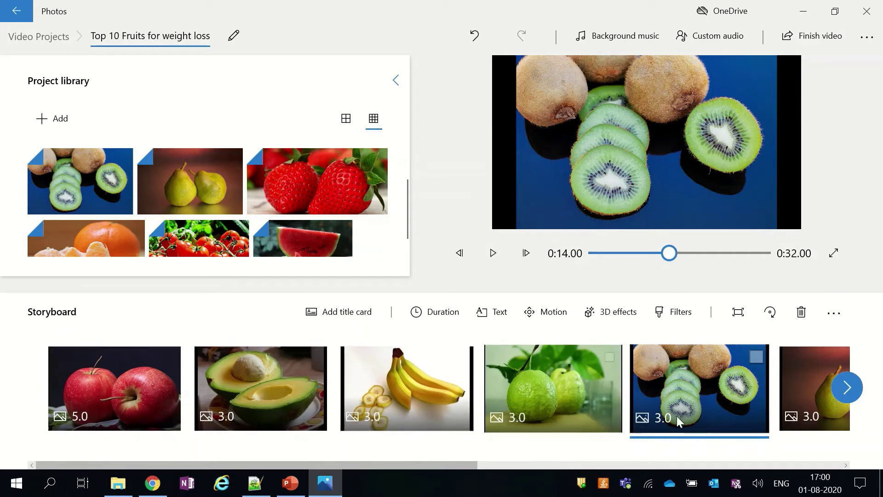
mouse_move(420, 462)
mouse_down()
mouse_move(798, 457)
mouse_move(423, 463)
mouse_up()
Select the avocado through pear clips and set their duration to 5 seconds
click(315, 353)
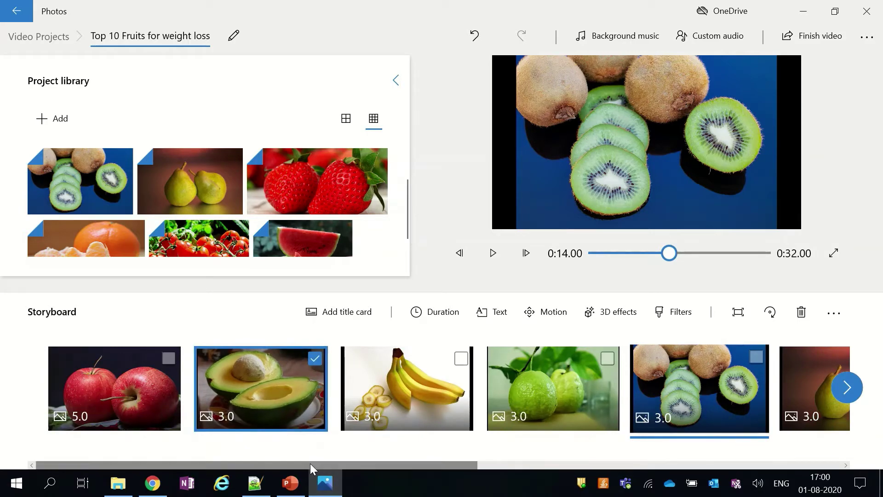
drag(310, 463, 372, 462)
click(347, 357)
click(493, 358)
click(642, 357)
click(785, 358)
scroll(505, 361, down, 5)
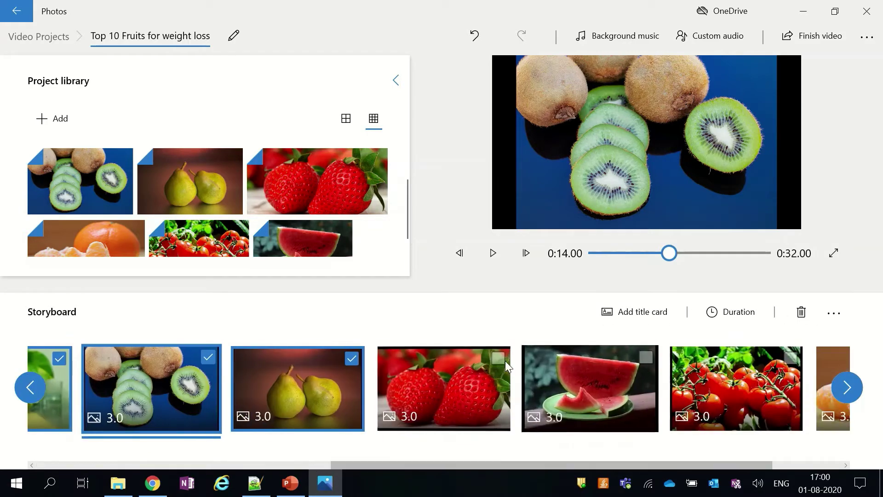
scroll(726, 394, down, 2)
click(721, 317)
click(711, 221)
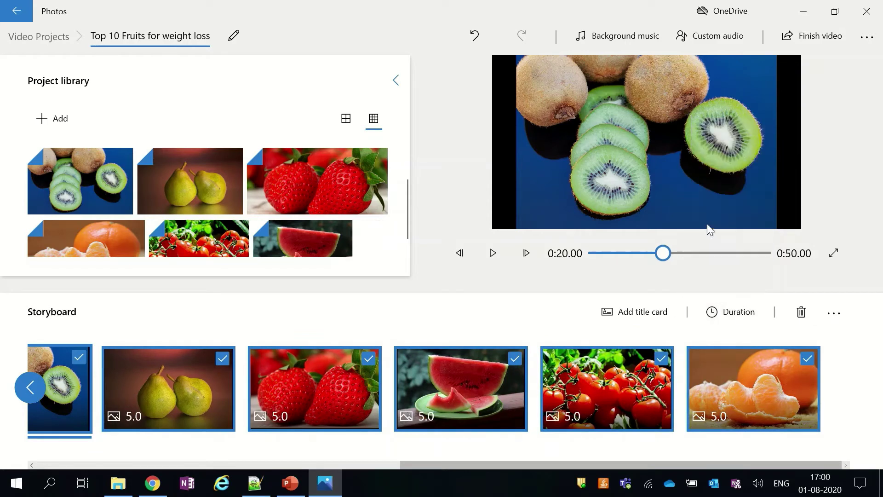
scroll(690, 438, up, 5)
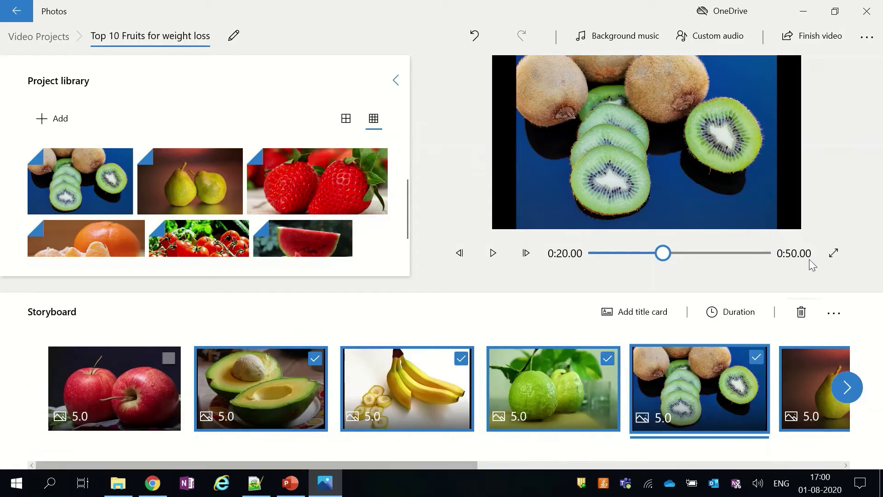
Include the apple clip and set all clips' custom duration to 6 seconds
click(170, 358)
click(750, 316)
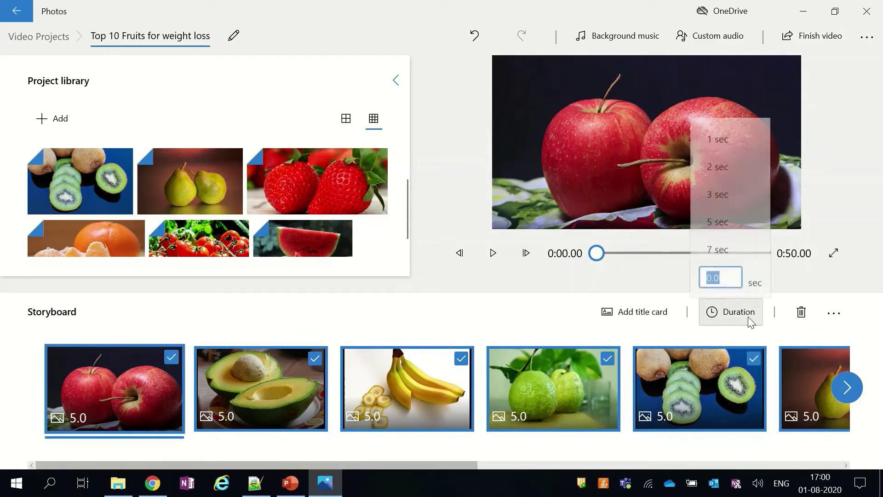
click(704, 275)
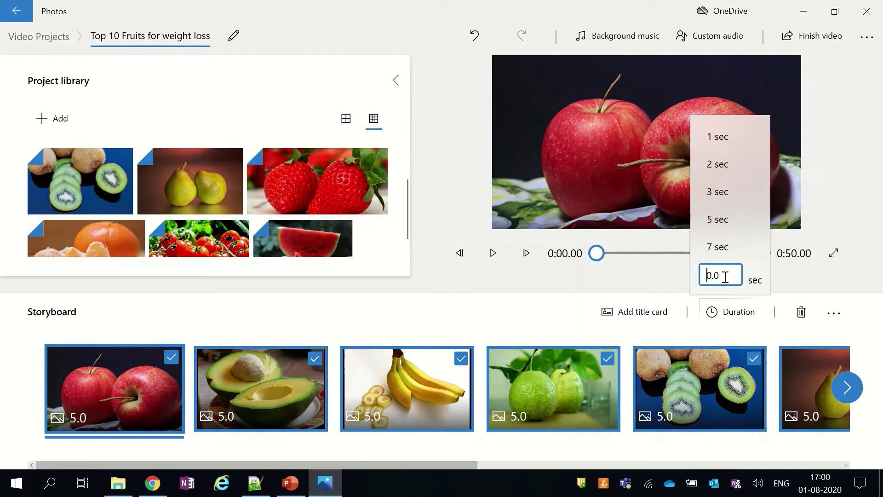
key(shift+Right)
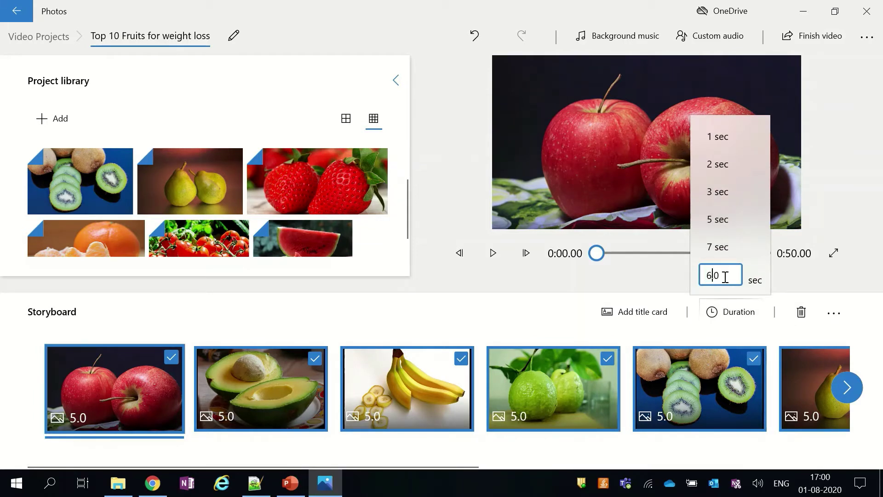
text(6)
key(Return)
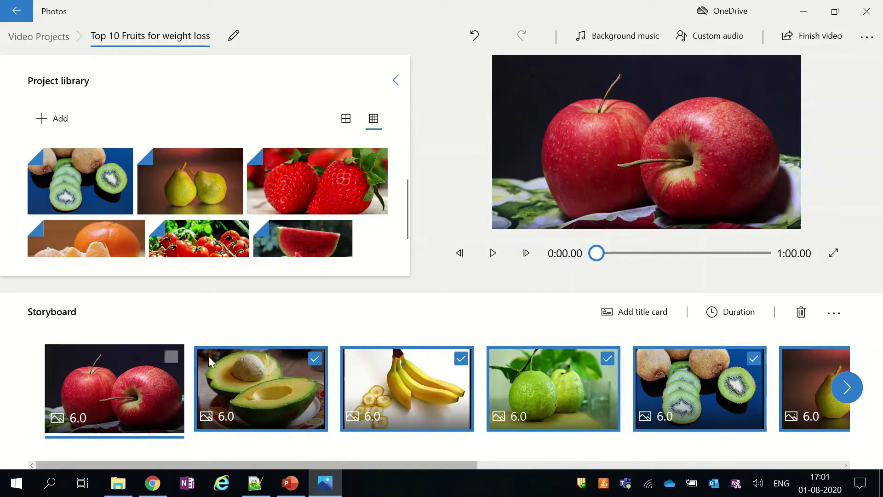
Deselect every clip except the apple clip, ready for its caption
click(461, 358)
scroll(435, 468, right, 3)
click(282, 358)
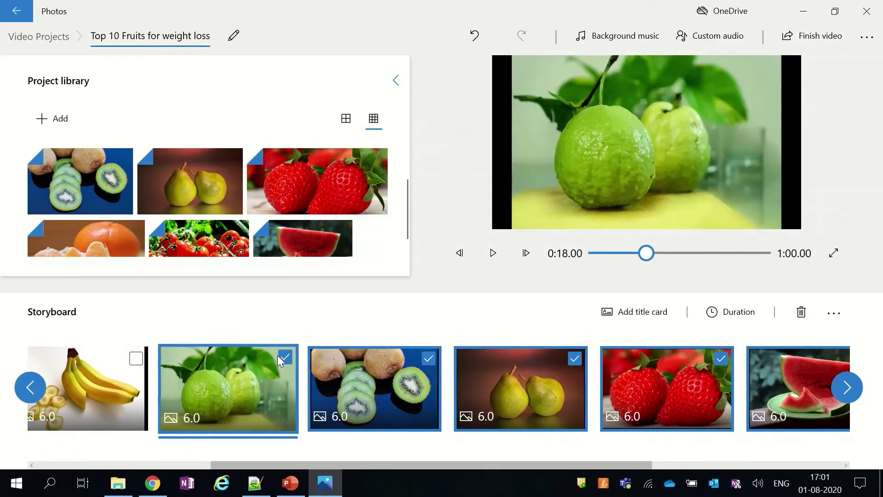
click(429, 357)
click(575, 358)
click(726, 357)
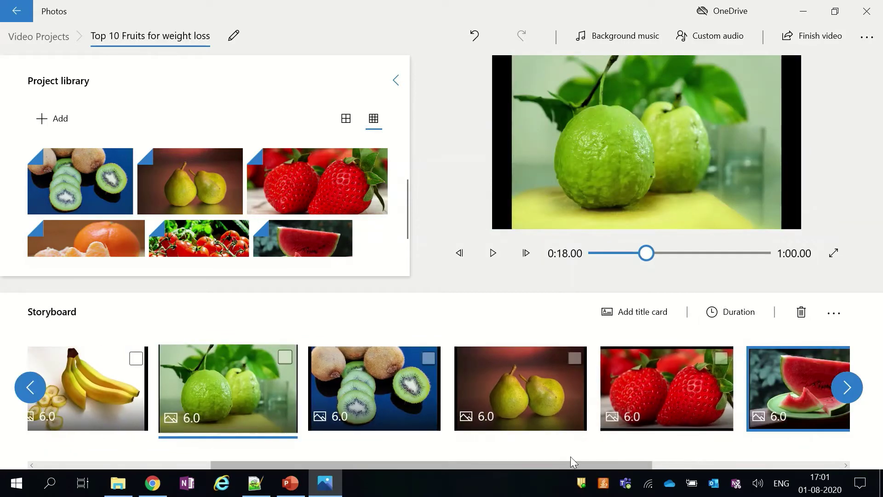
drag(570, 464, 807, 463)
click(515, 358)
click(661, 358)
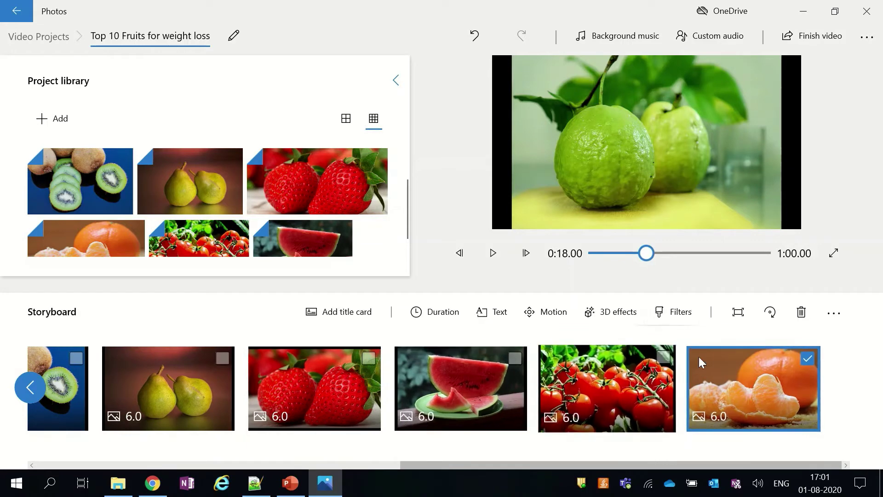
click(807, 358)
drag(762, 465, 346, 417)
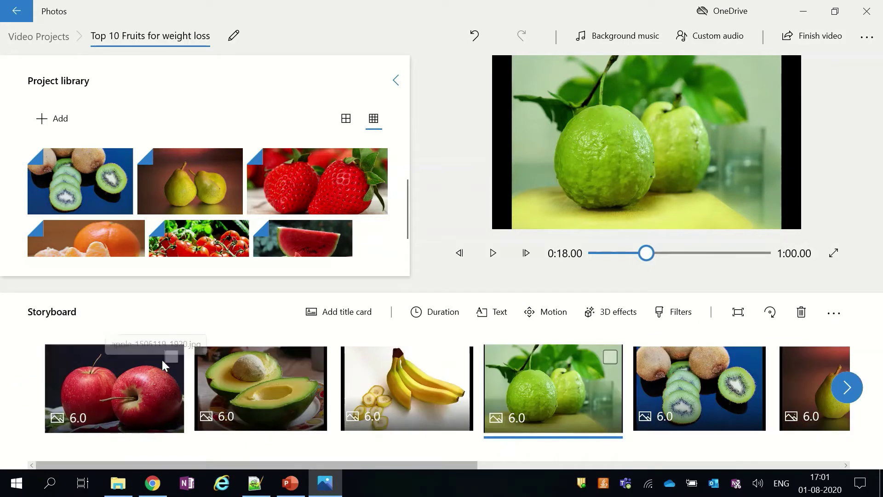
click(168, 356)
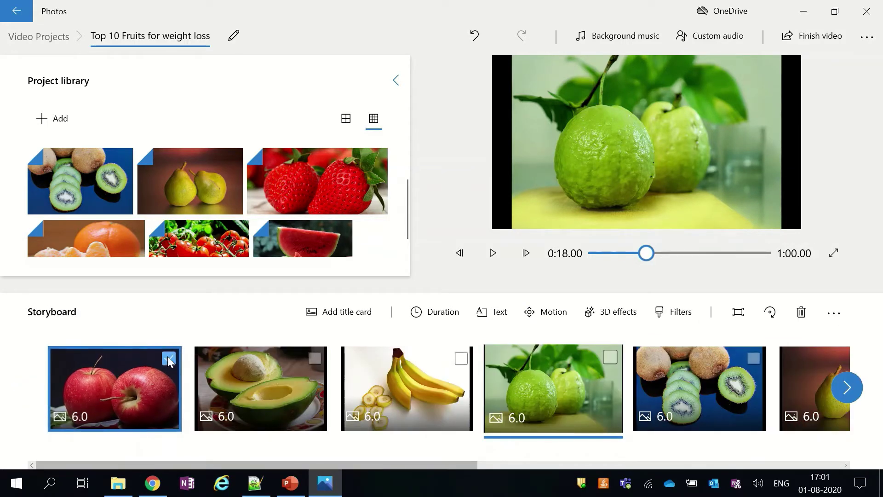
click(496, 316)
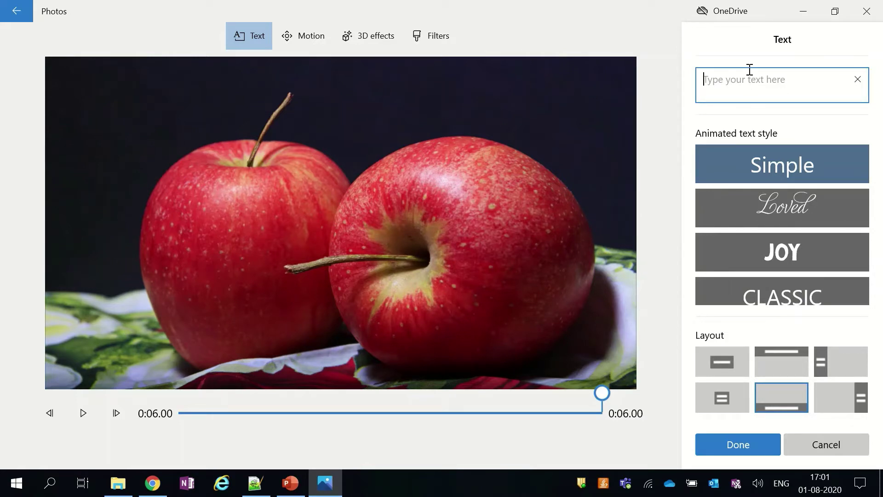
Type 'Apple' into the apple clip's caption text box
text(A)
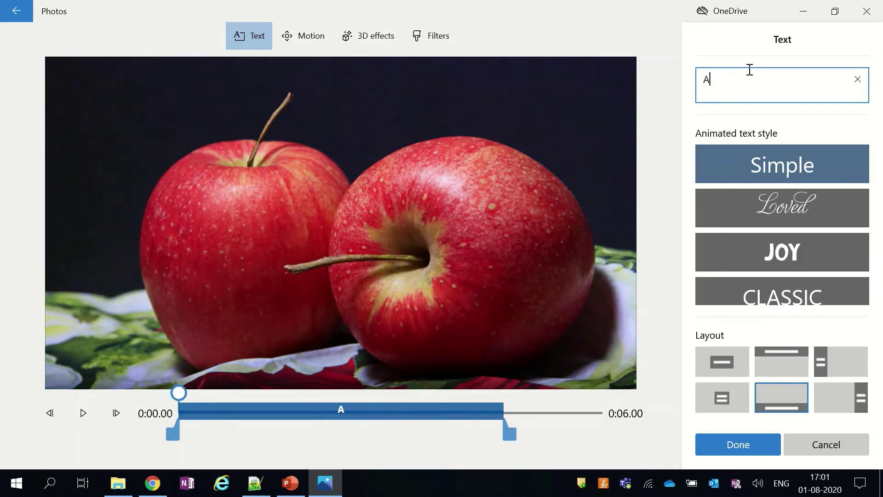
text(pple)
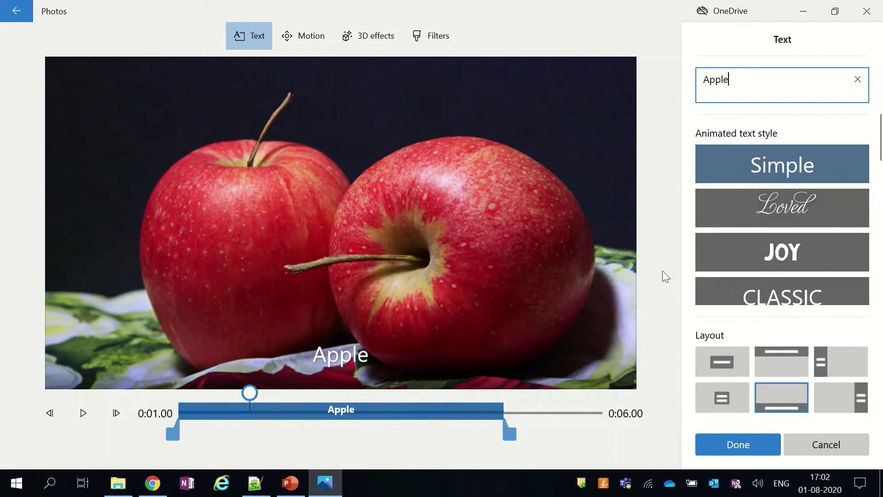
Preview the Loved, Joy, Classic, Adventure, Quiet, Boom and Cinema styles on the Apple caption
click(741, 214)
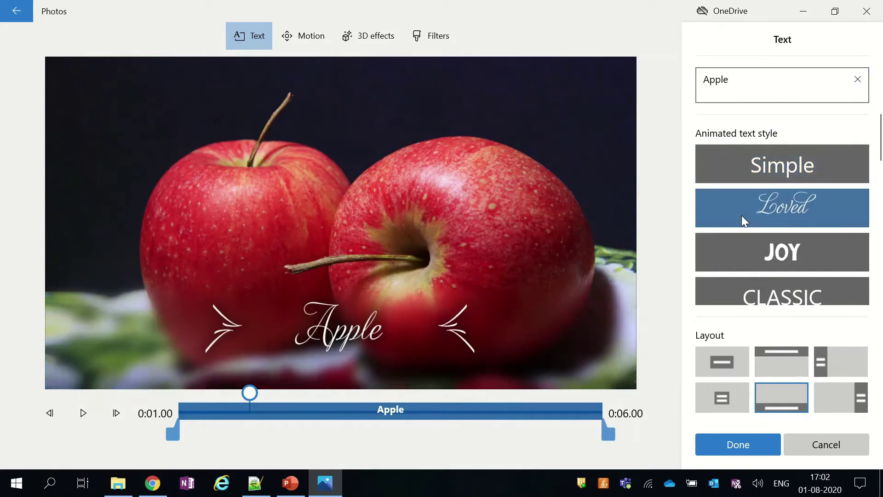
click(751, 267)
scroll(749, 263, down, 1)
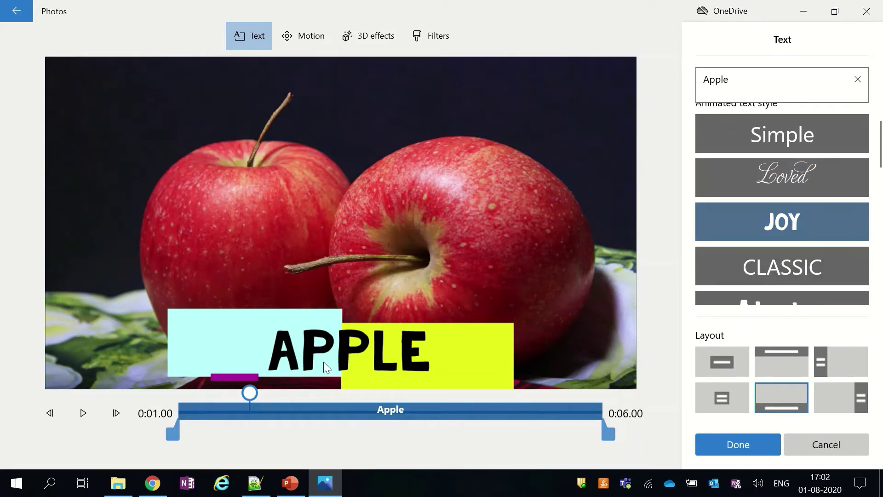
click(800, 267)
scroll(789, 262, down, 1)
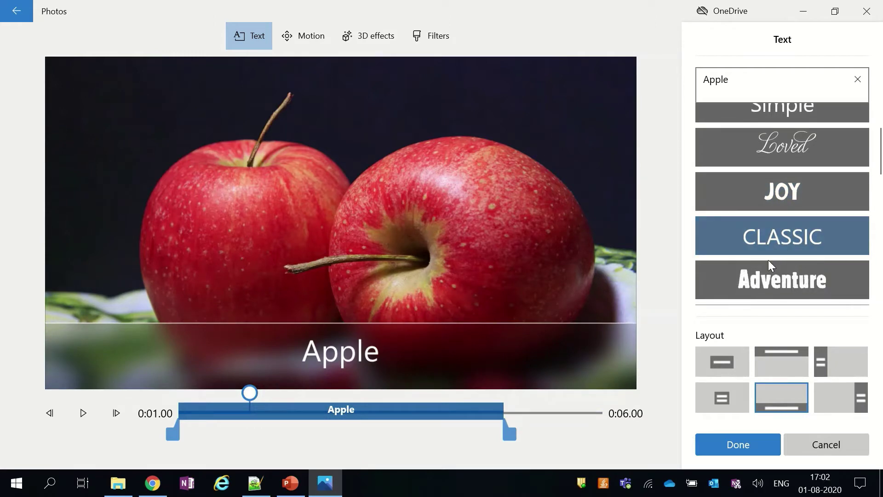
click(764, 285)
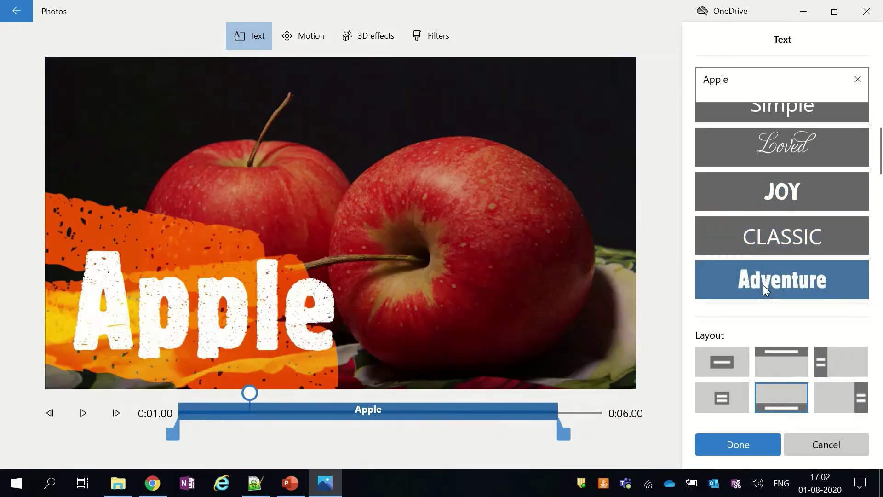
scroll(763, 285, down, 2)
click(761, 264)
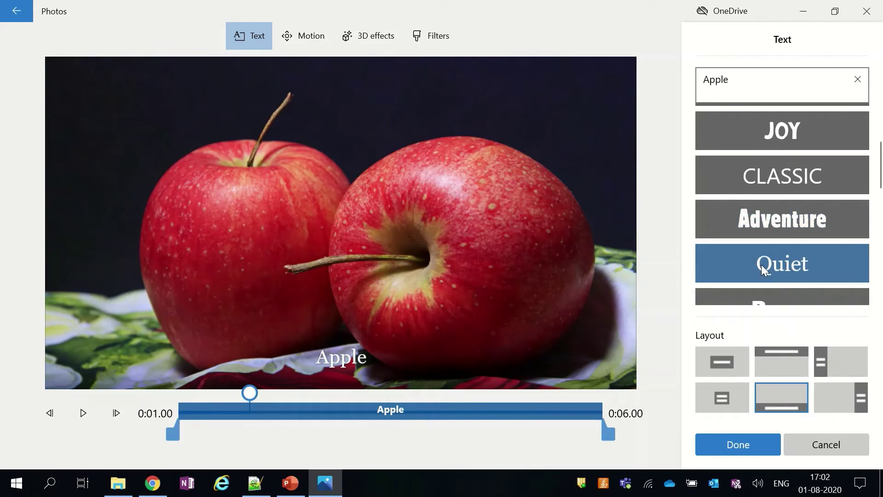
scroll(761, 264, down, 2)
click(761, 264)
scroll(754, 260, down, 1)
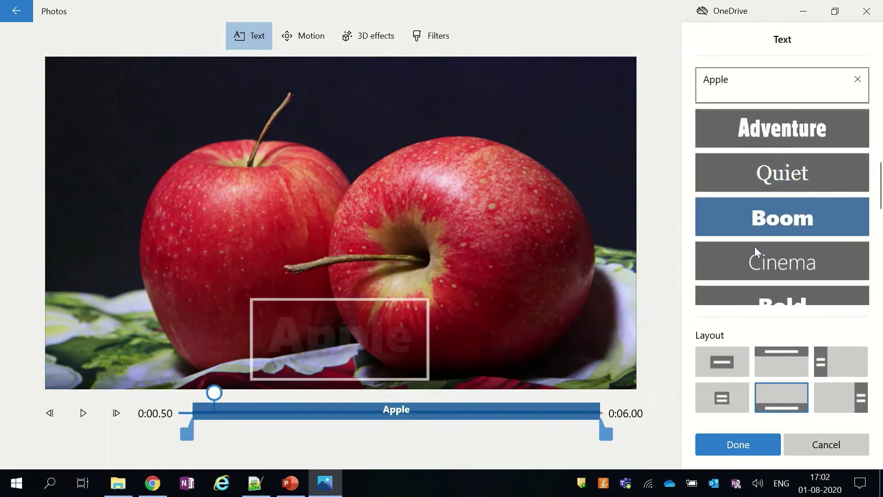
click(752, 263)
scroll(752, 263, down, 2)
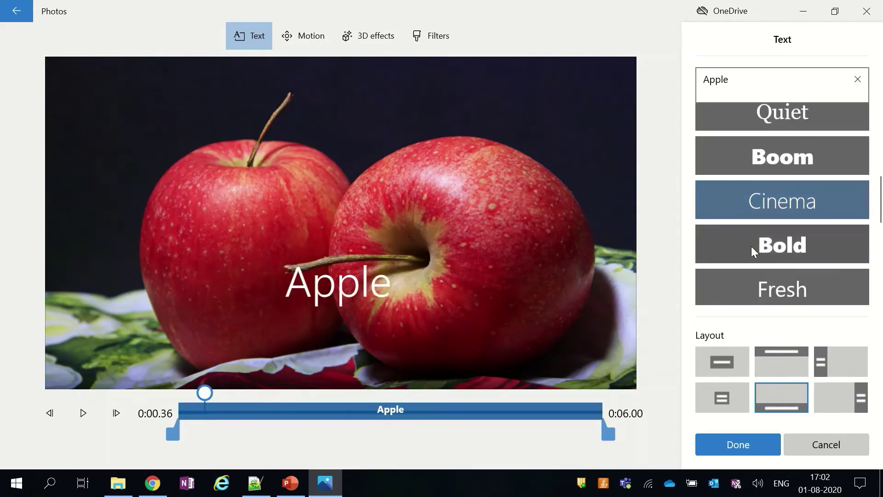
Try the Bold, Fresh, Poetry and Impact styles, then settle on Chilled for the caption
click(751, 246)
scroll(750, 246, down, 1)
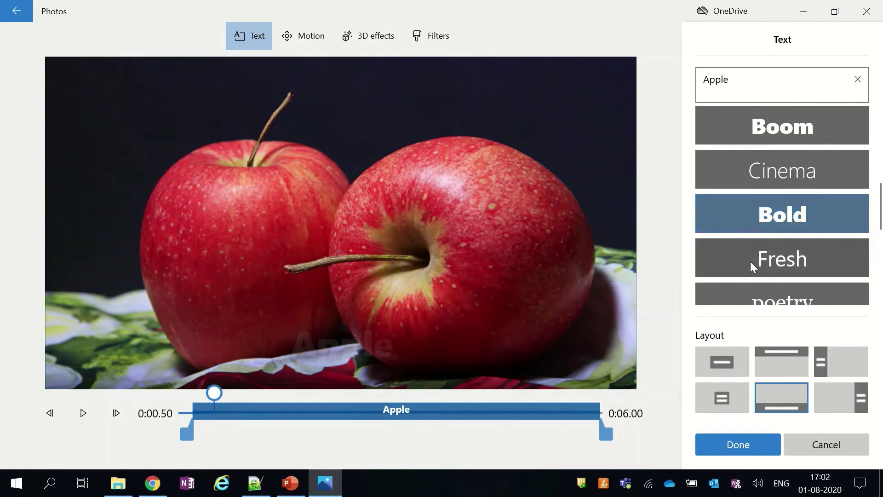
click(750, 261)
click(749, 294)
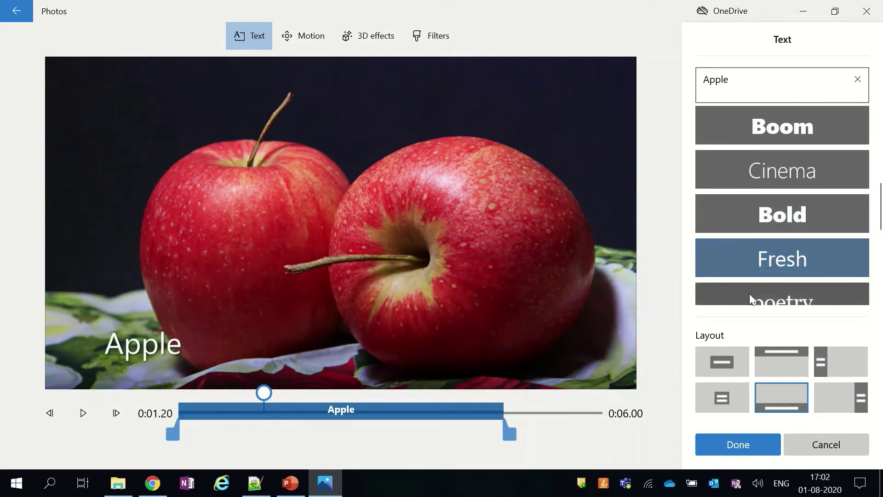
scroll(746, 272, down, 2)
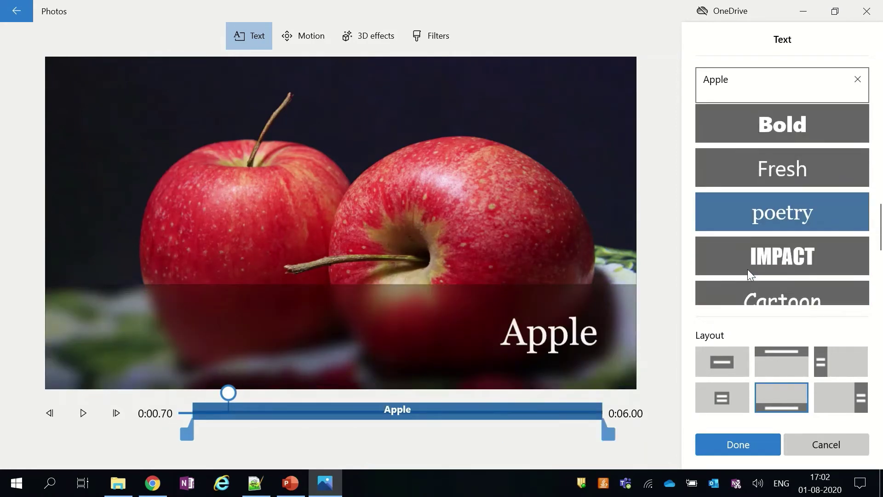
click(750, 255)
scroll(748, 258, down, 1)
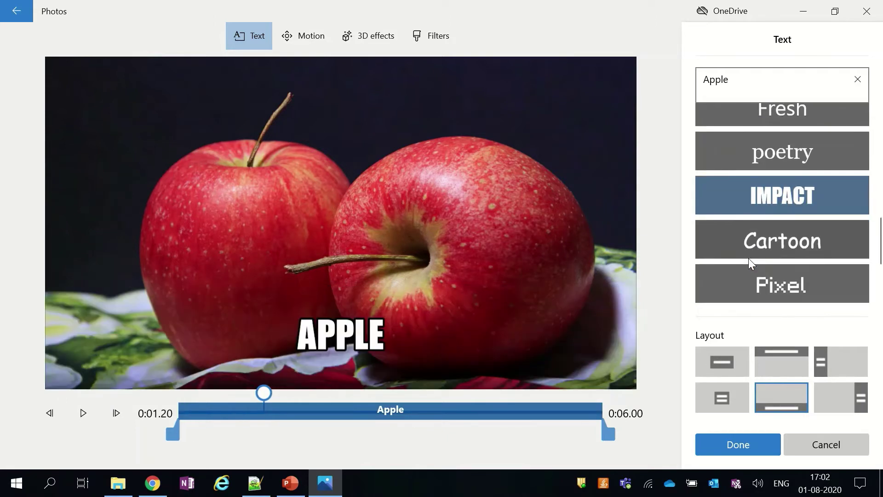
scroll(753, 283, down, 2)
click(753, 284)
click(746, 86)
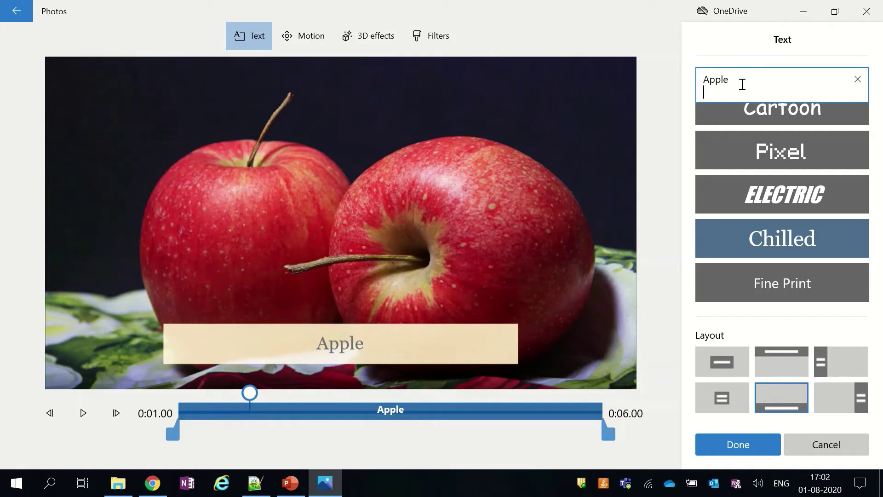
Type 'An Apple A day Keeps the doctor Away' as the caption's second line
text(An )
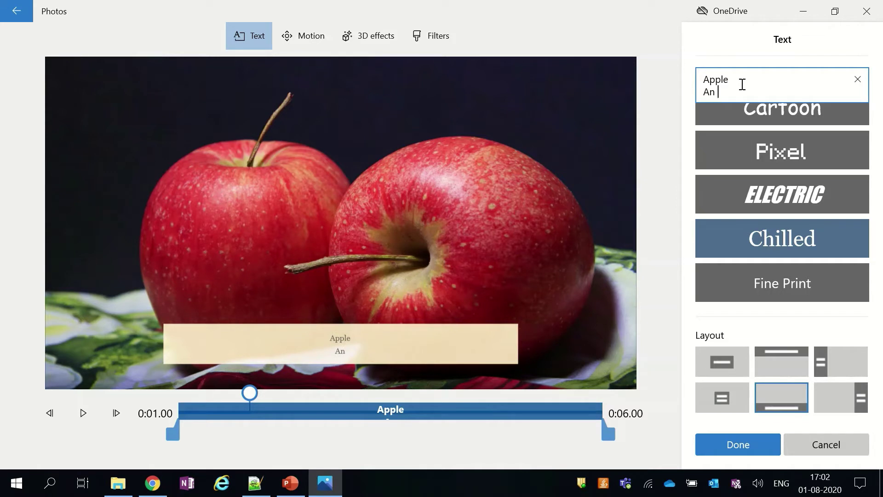
text(Apple A)
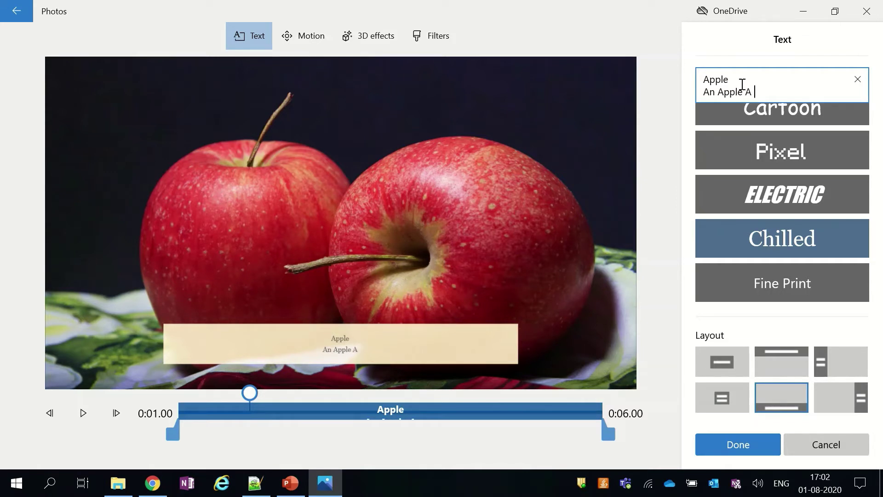
text( day Keeps t)
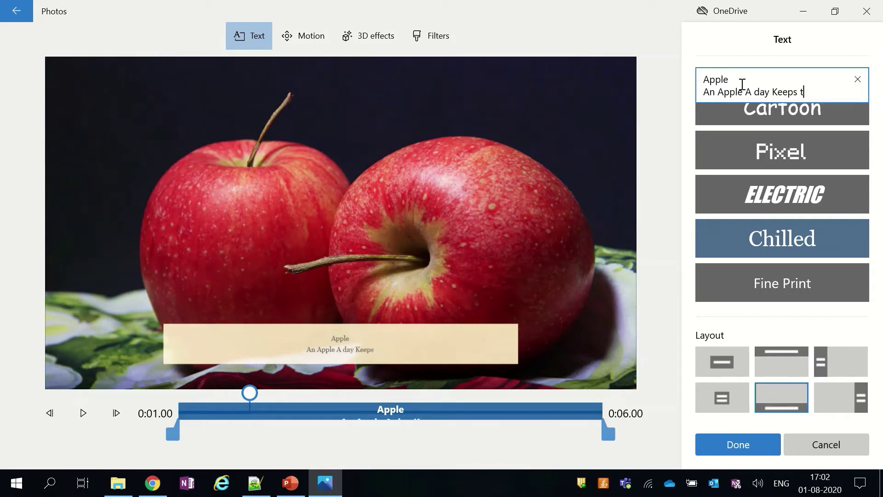
text(he doctor )
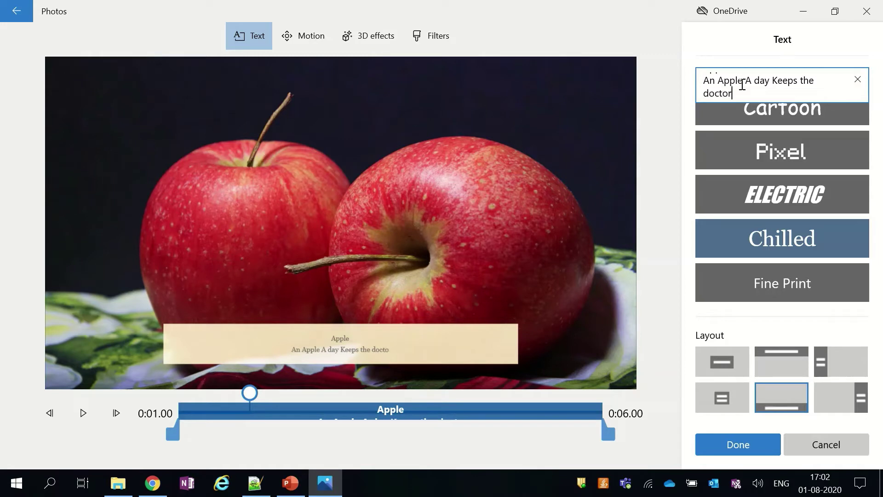
text(Aw)
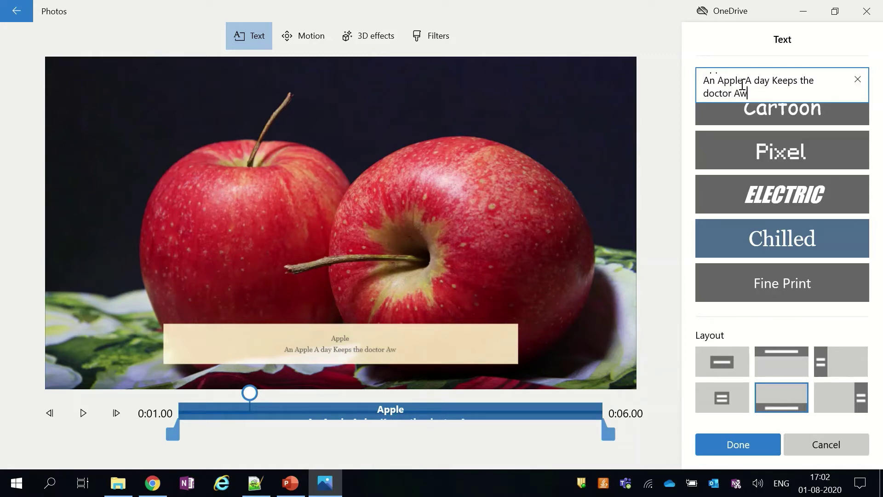
text(ay)
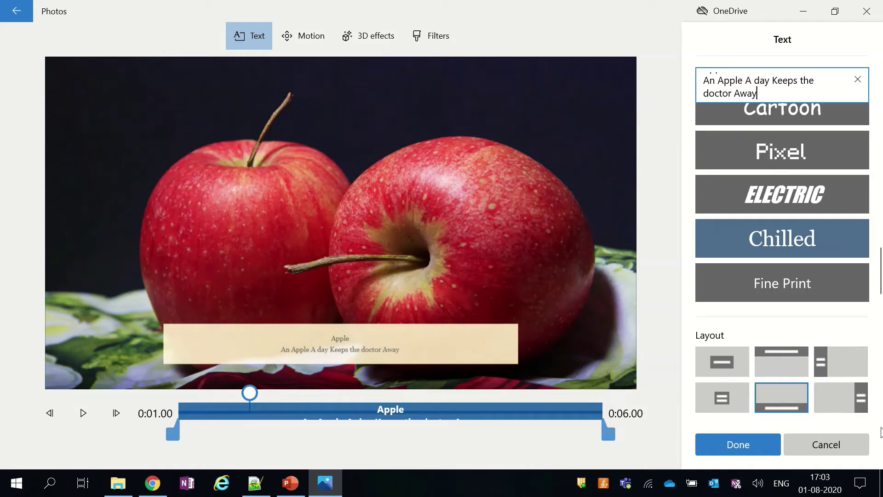
Compare the caption layouts and choose the centred-box Title 2 layout
click(780, 368)
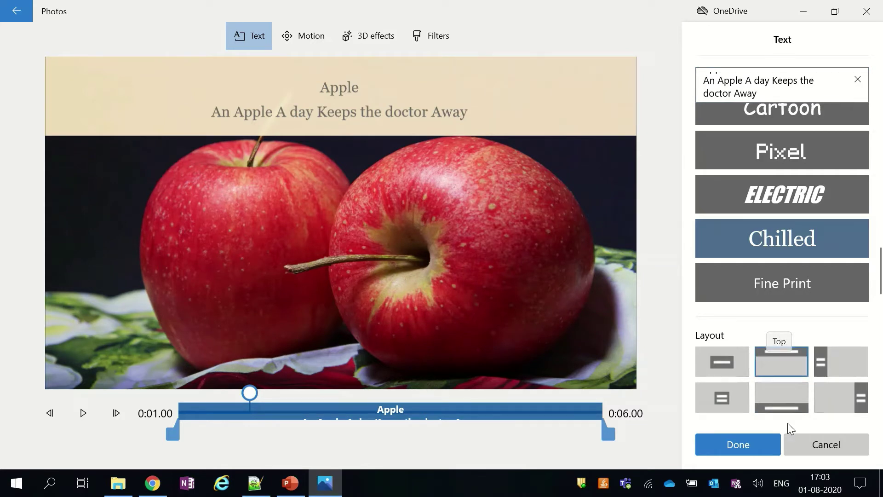
click(783, 409)
click(849, 401)
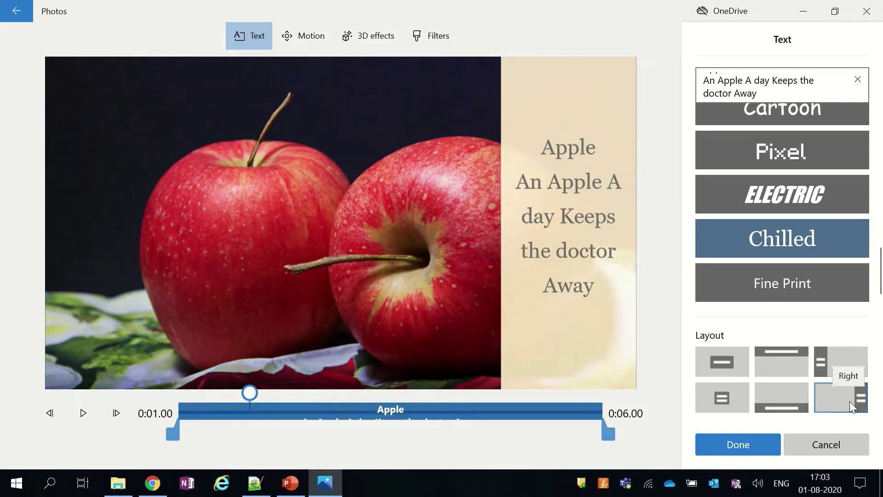
click(843, 353)
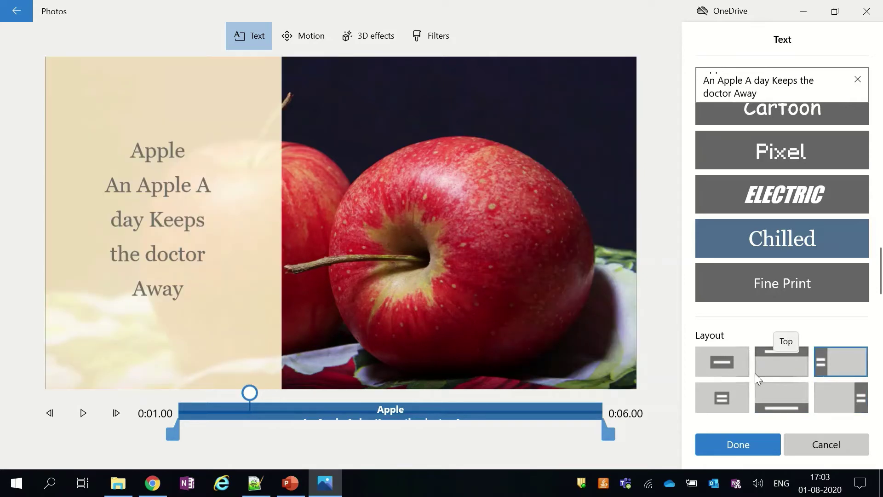
click(722, 372)
click(718, 402)
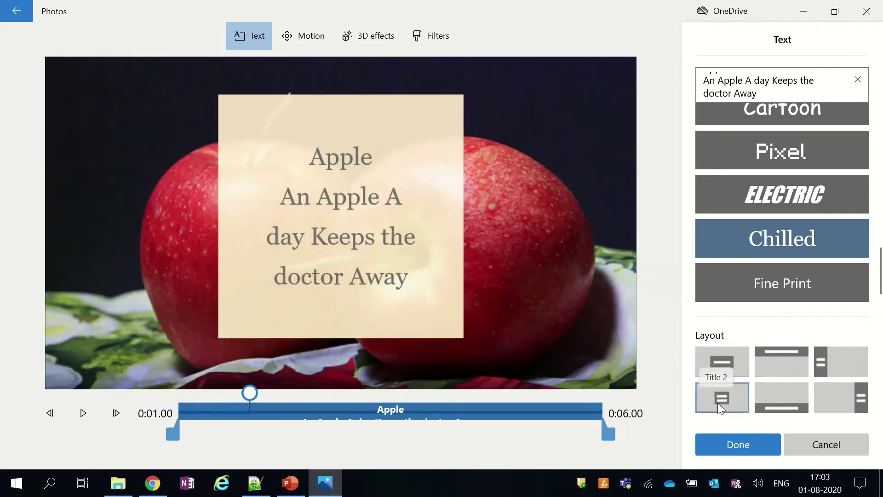
Trim the caption's start so it appears at about 0:01.30 in the clip
drag(173, 433, 385, 433)
drag(377, 397, 277, 394)
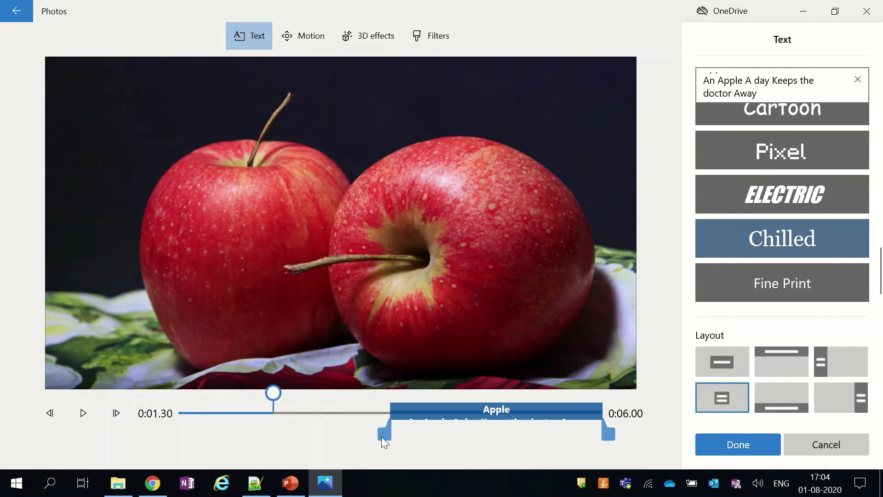
drag(382, 438, 255, 427)
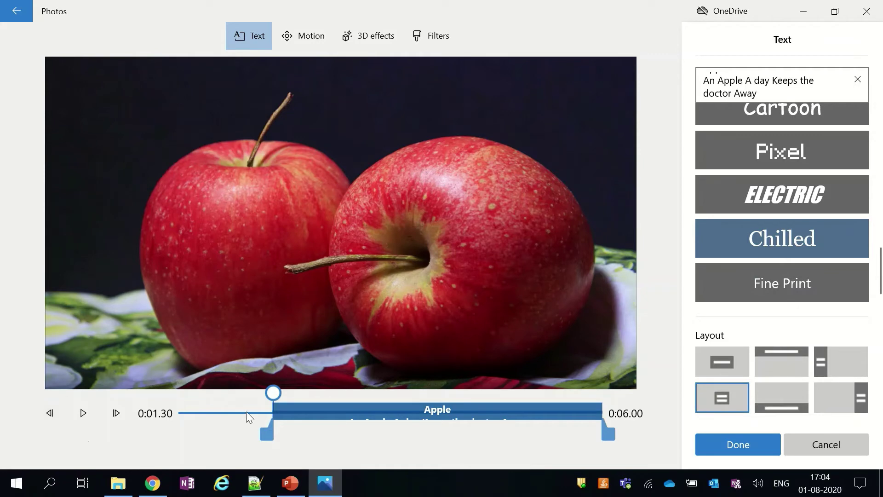
Restyle the apple caption as Simple with the centred Title 2 layout and apply it
click(83, 414)
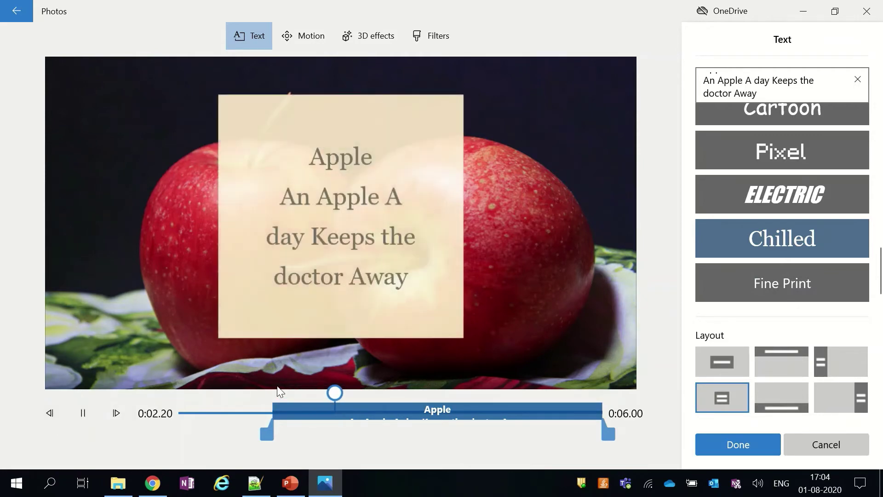
click(782, 361)
scroll(809, 258, up, 6)
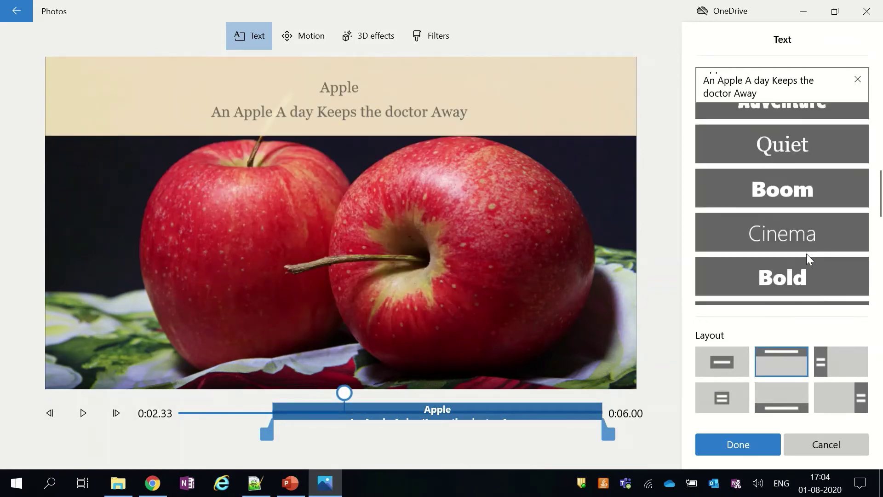
scroll(809, 259, up, 5)
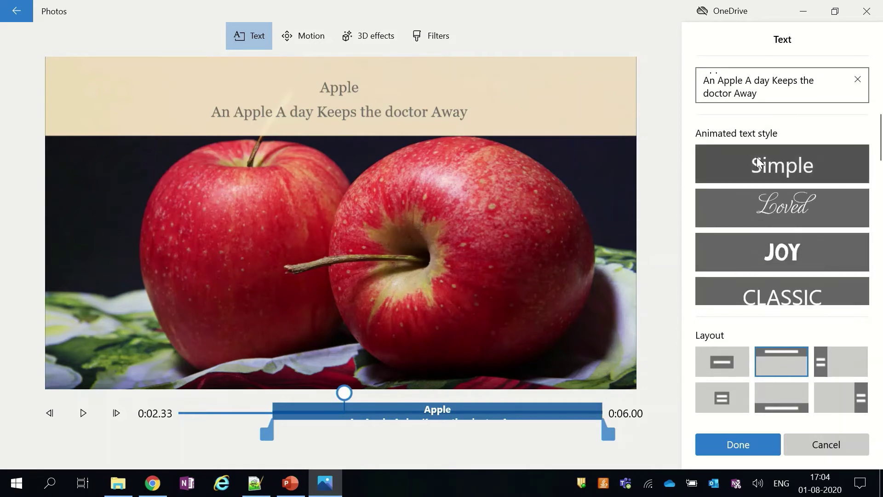
click(759, 164)
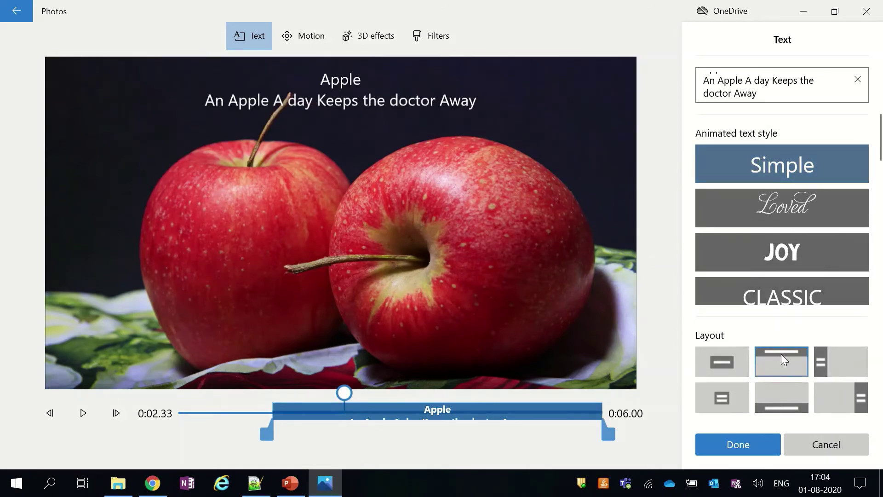
click(724, 400)
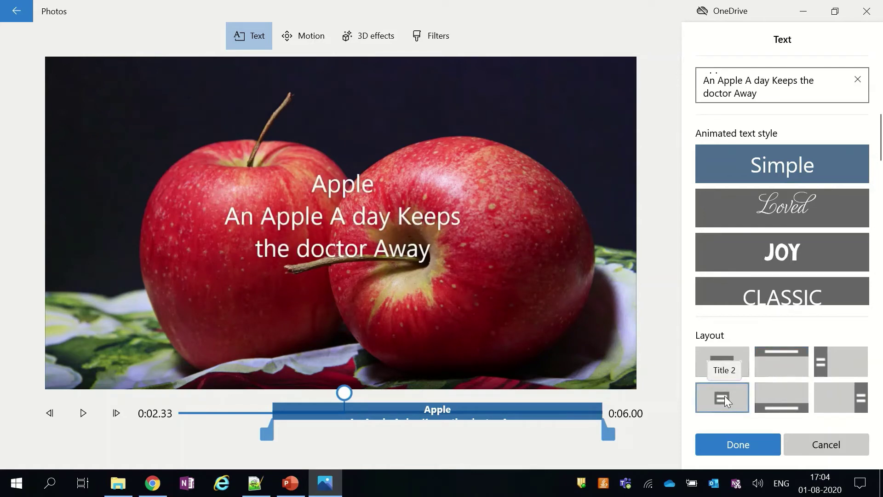
click(732, 446)
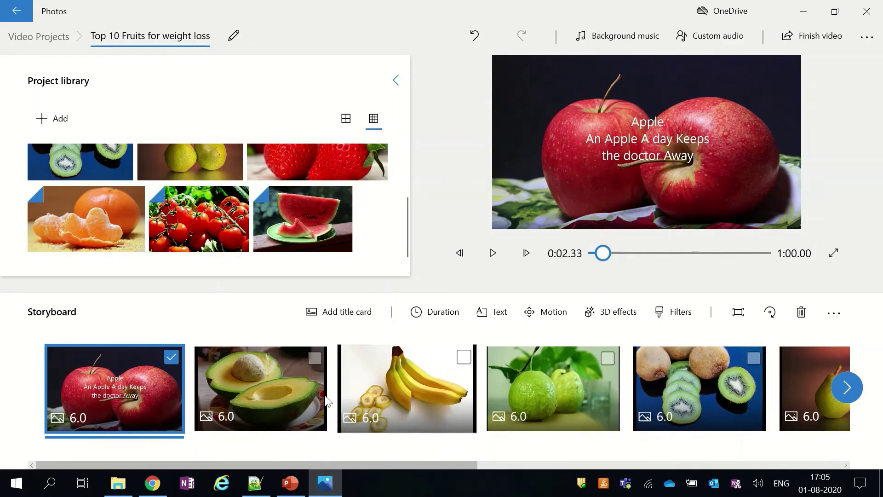
Select only the avocado clip and caption it 'Avocado'
click(319, 357)
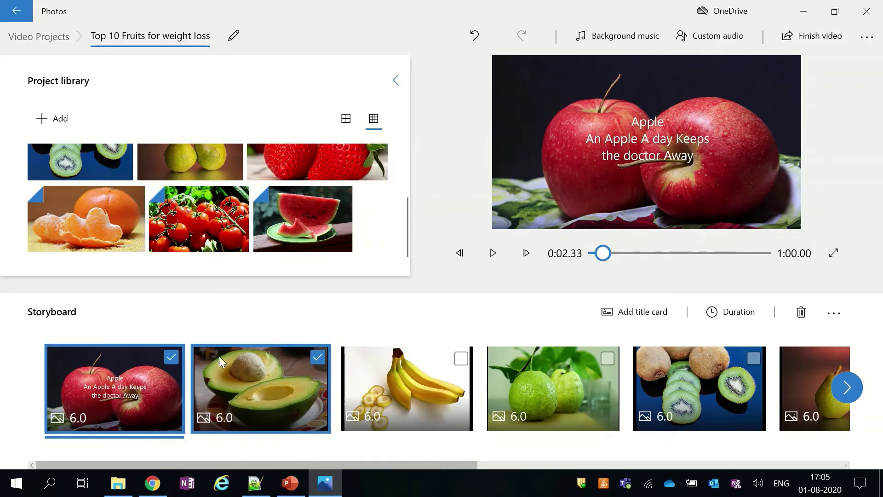
click(171, 357)
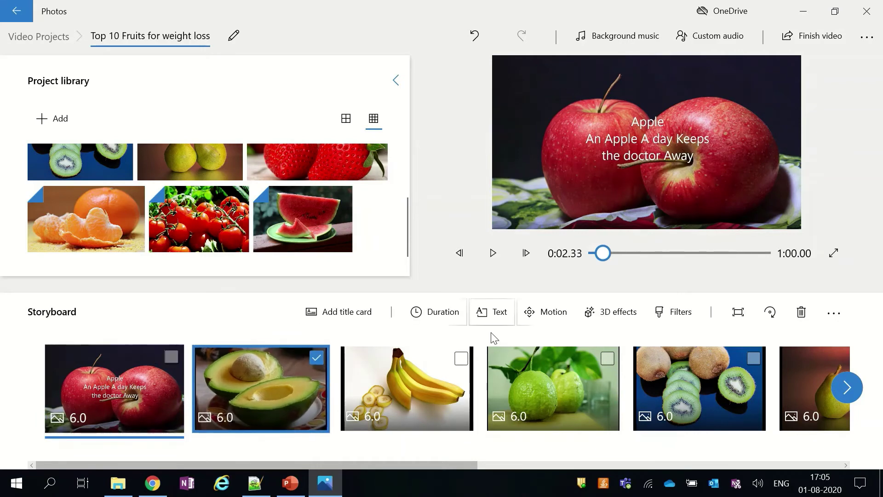
click(488, 320)
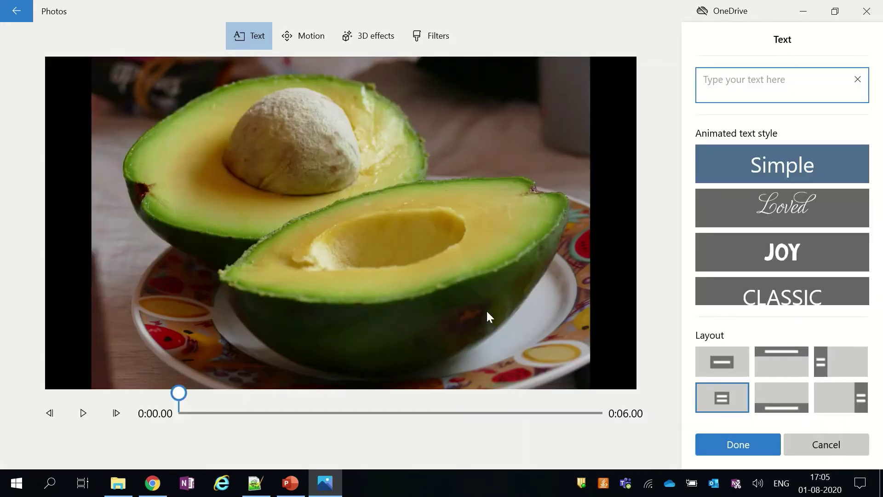
text(Avoca)
text(do)
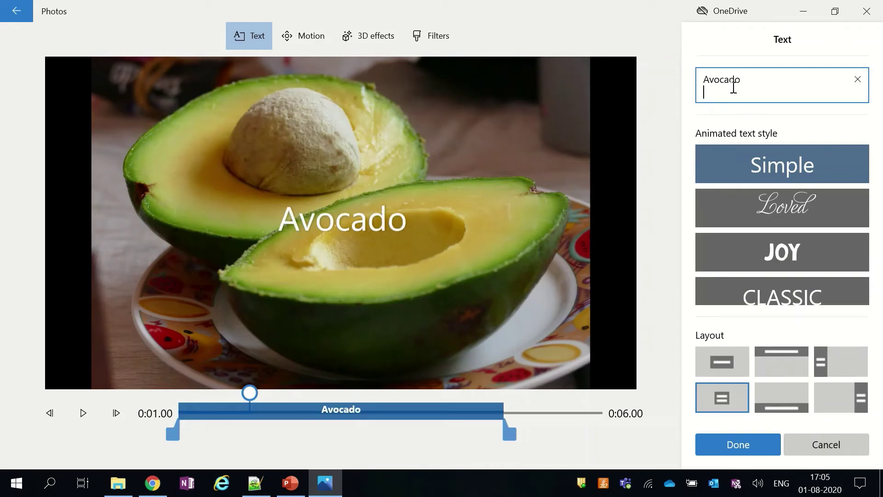
Copy the nutrition description paragraph from the Notepad++ notes and return to Photos
click(261, 484)
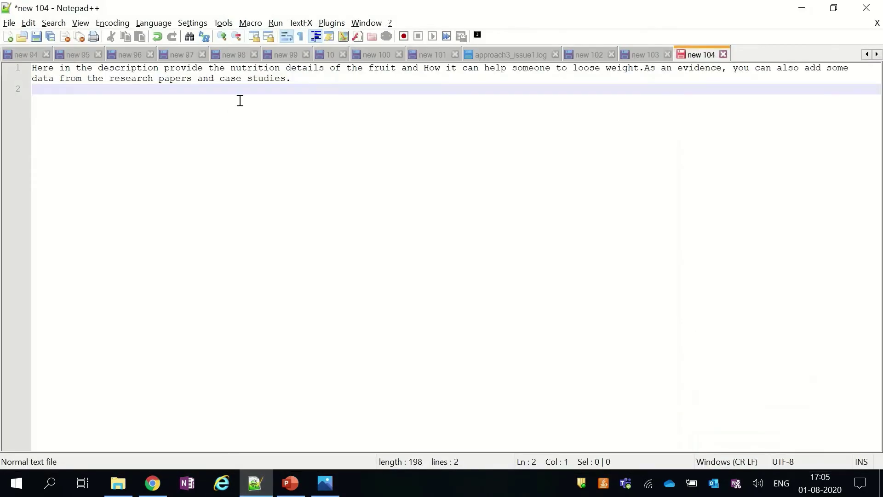
drag(297, 82, 29, 69)
key(ctrl+c)
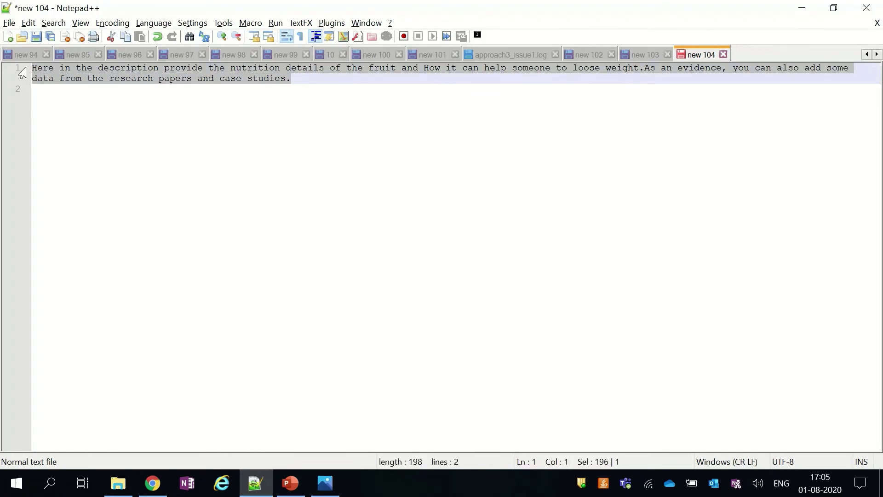
key(alt+Tab)
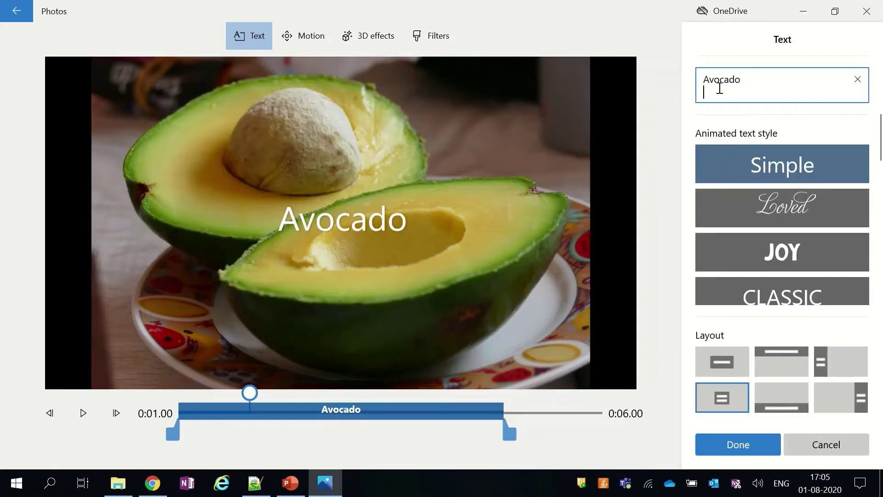
Paste the description under Avocado and time the caption from 0:01 to the clip's end
key(ctrl+v)
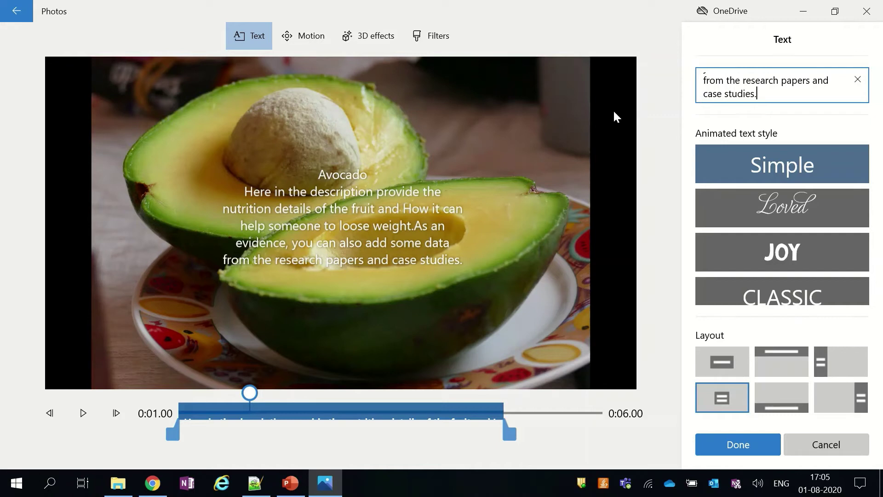
drag(304, 414, 368, 417)
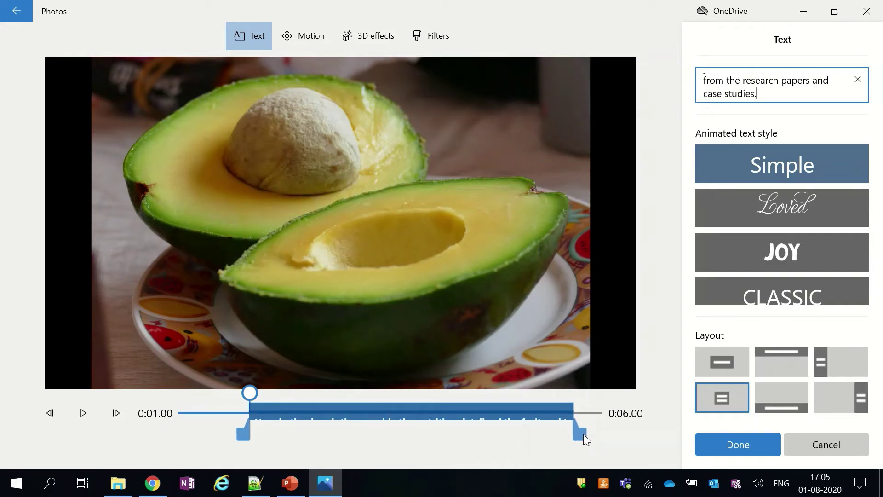
drag(585, 439, 627, 437)
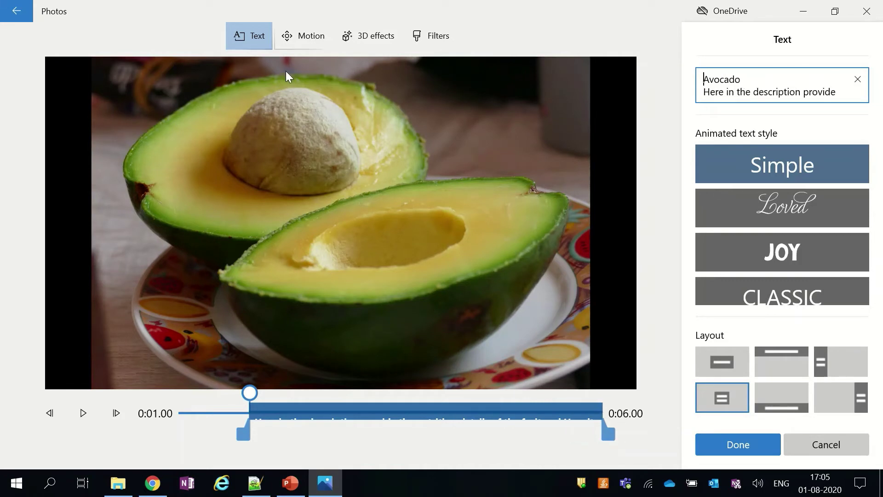
click(728, 445)
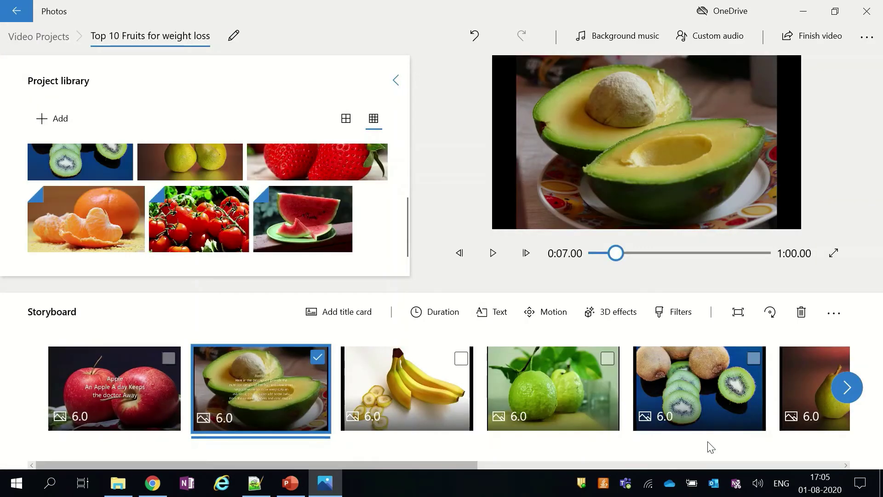
Caption the banana clip with the description, and the guava clip with 'Guava' plus description
click(462, 357)
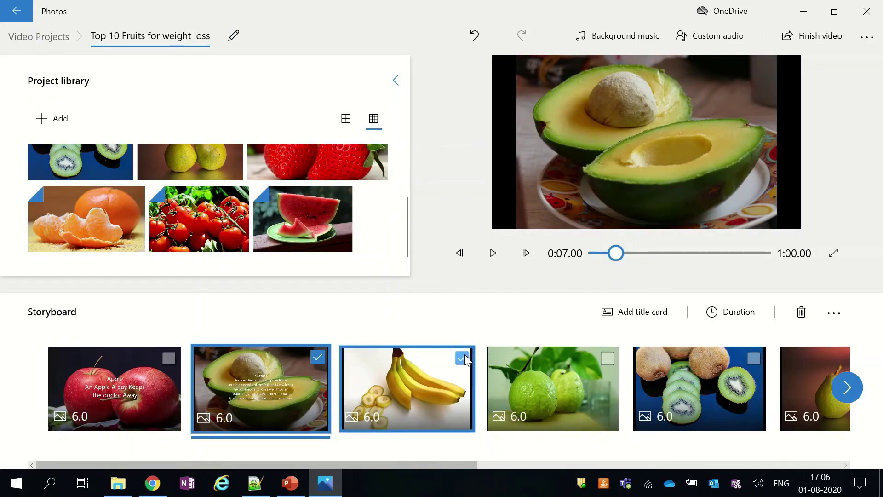
click(321, 357)
click(491, 312)
text(Banana Here in the description provide the nutrition details of the fruit and How it can help someone to loose weight.As an evidence, you can also add some data from the research papers and case studies.)
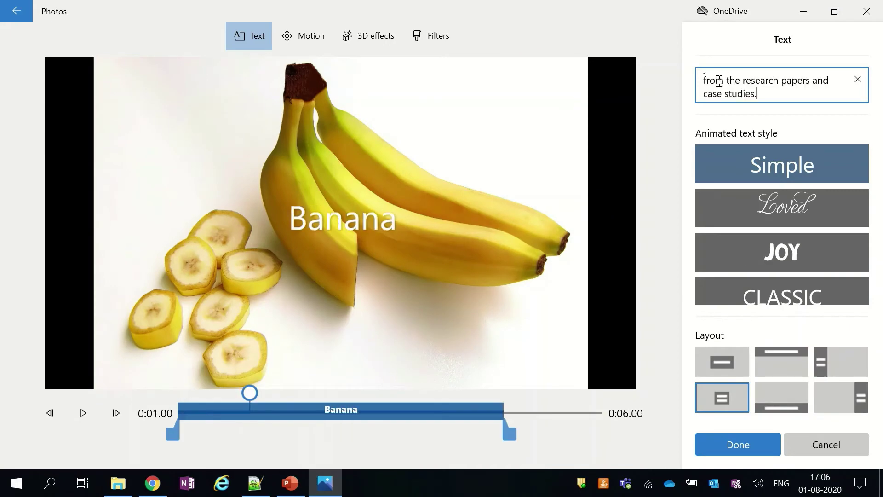
click(761, 446)
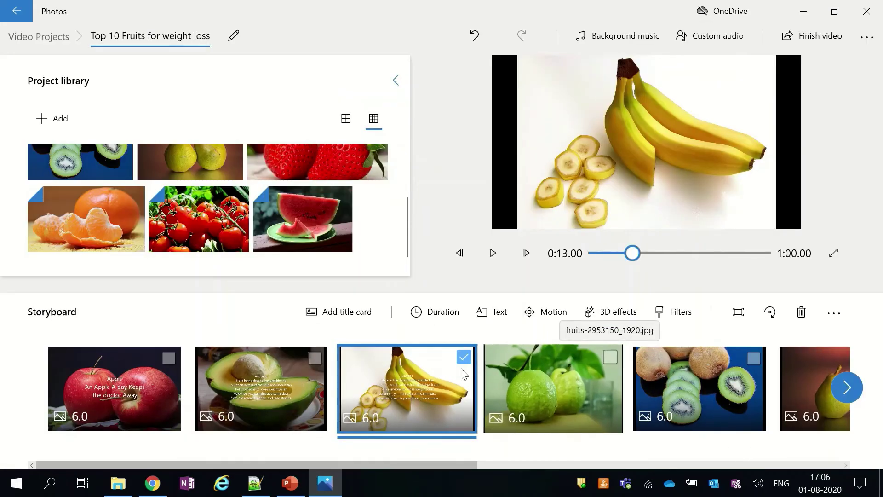
click(506, 382)
click(491, 312)
text(Guava)
key(ctrl+v)
click(738, 445)
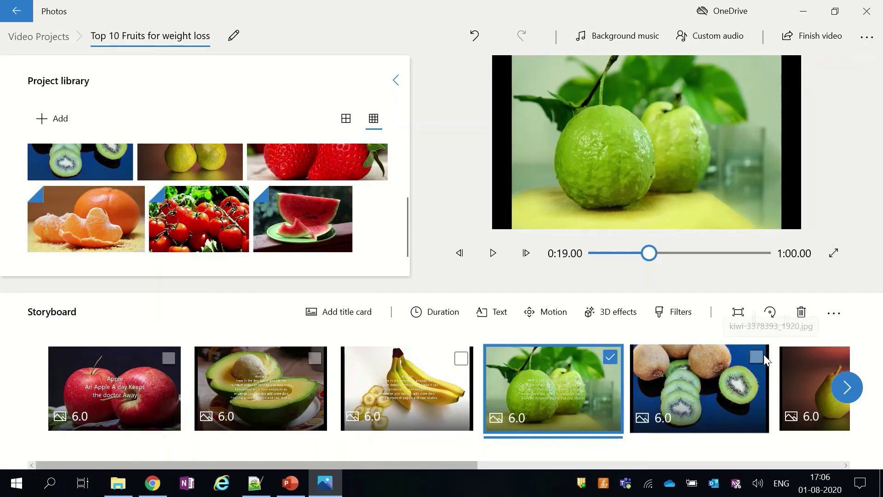
Caption the kiwi and pear clips with 'Kiwi' and 'Pears' followed by the description
click(702, 391)
click(697, 466)
click(492, 312)
text(Kiwi)
key(ctrl+v)
click(737, 443)
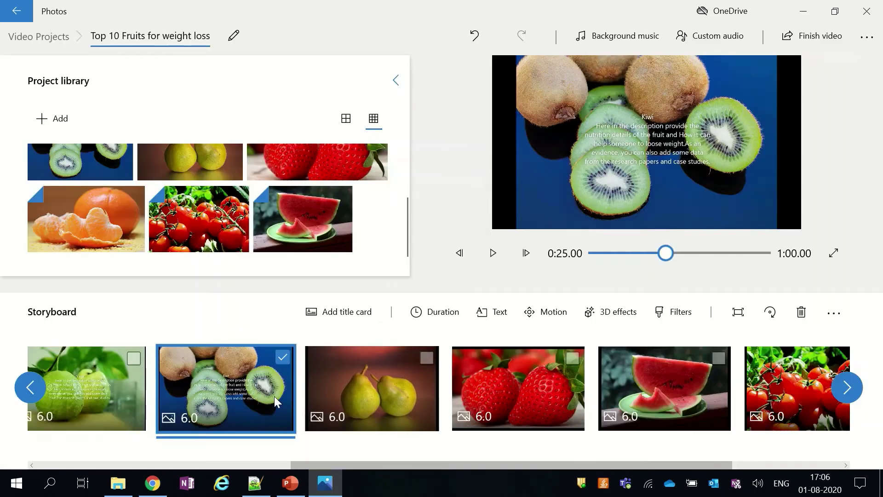
click(426, 358)
click(283, 357)
click(492, 311)
text(Pears)
key(Return)
key(ctrl+v)
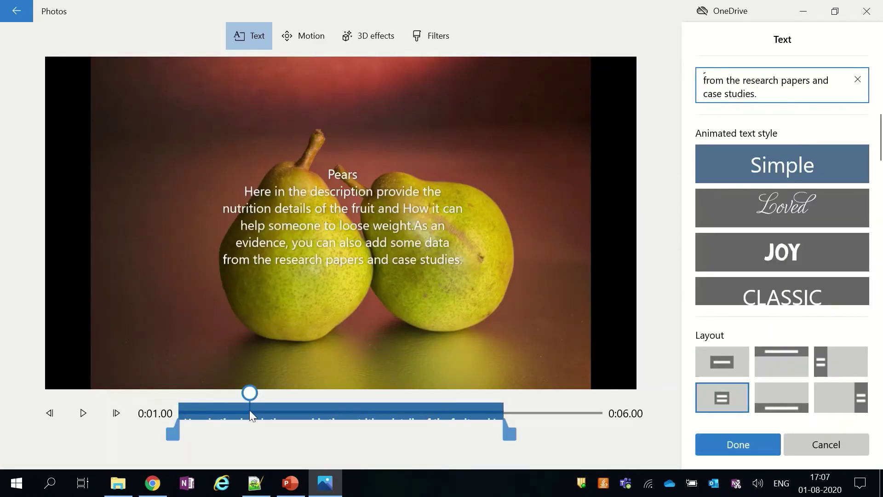
click(737, 444)
Caption the strawberry and watermelon clips with 'Strawberries' and 'Watermelon' above the description
click(575, 354)
click(492, 312)
text(Strawberries)
key(Return)
text(Here in the description provide the nutrition details of the fruit and How it can help someone to loose weight. As an evidence, you can also add some data from the research papers and case studies.)
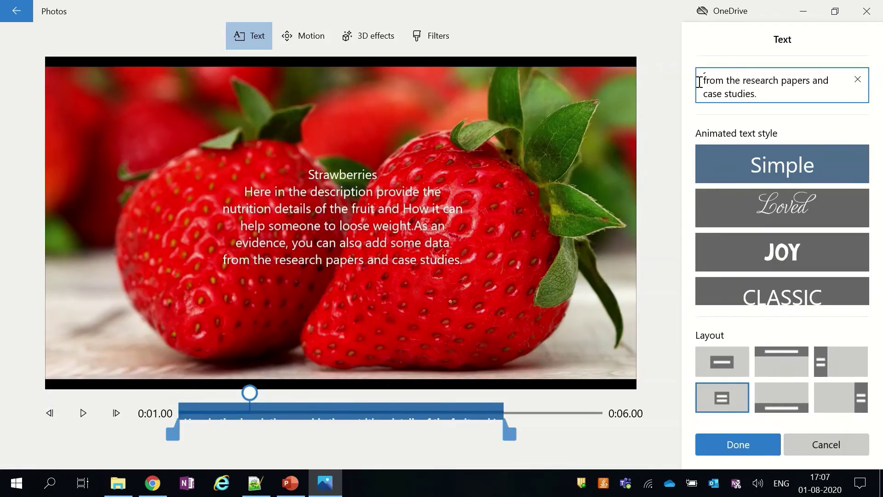
click(738, 443)
click(712, 354)
click(491, 312)
text(Watermelon)
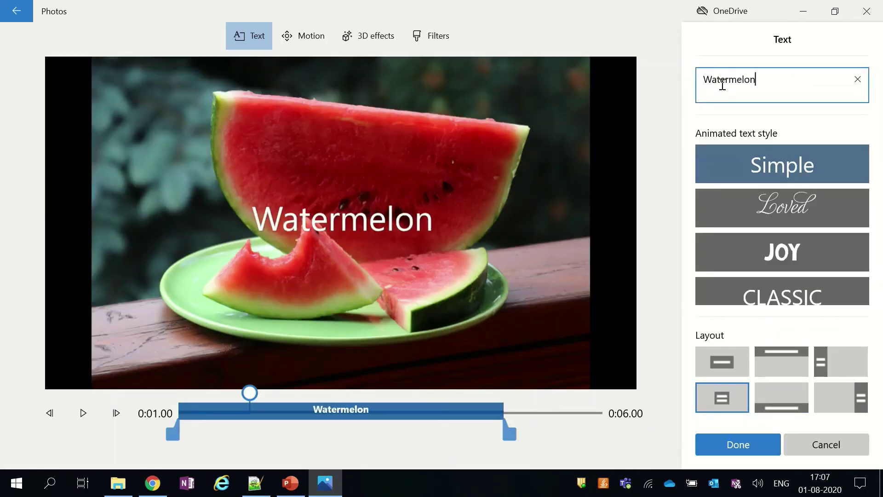
key(Return)
key(ctrl+v)
click(737, 443)
Caption the tomato and orange clips with 'Tomatoes' and 'Oranges' above the description
click(851, 358)
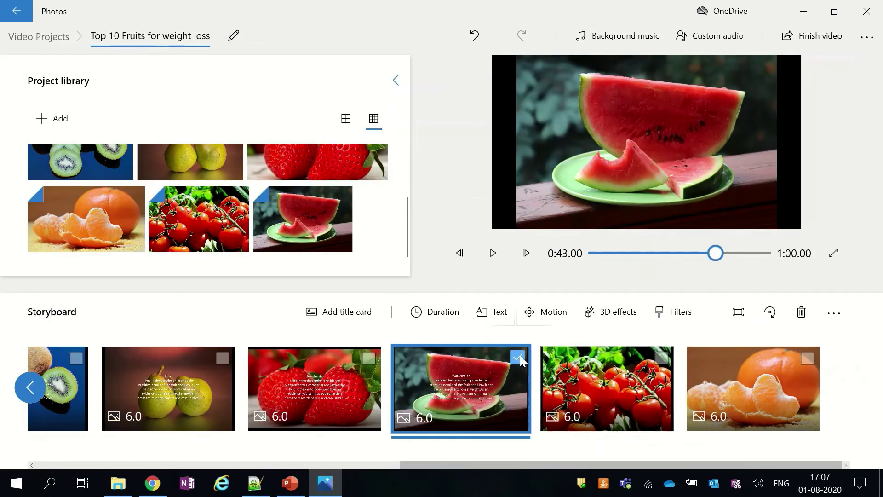
click(495, 318)
text(Tomatoes)
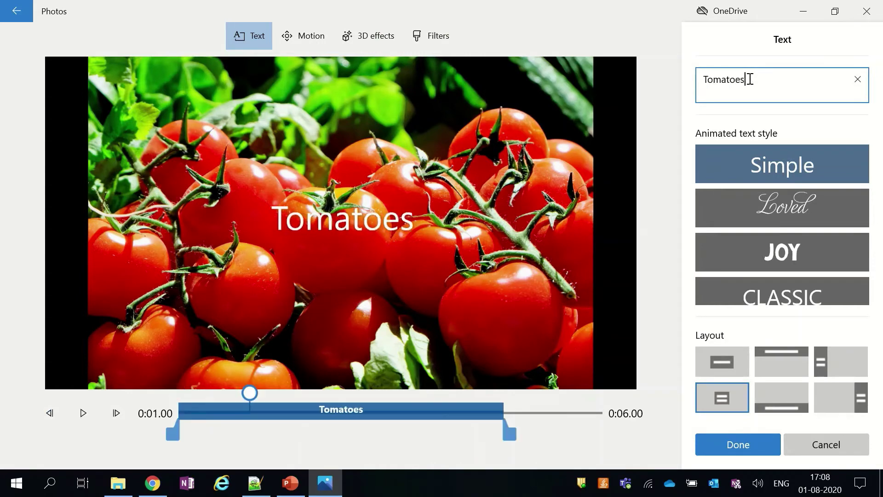
key(Return)
key(ctrl+v)
click(734, 443)
click(793, 357)
click(493, 313)
text(Oranges)
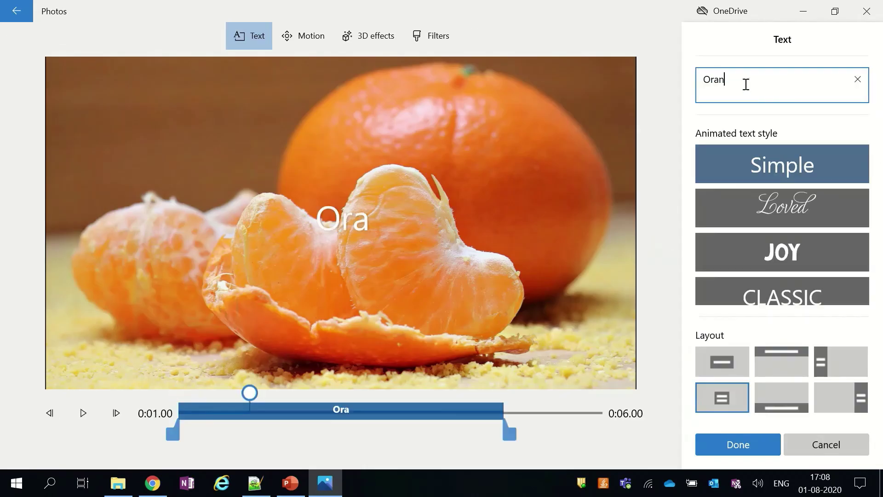
key(Return)
key(ctrl+v)
click(739, 449)
click(460, 400)
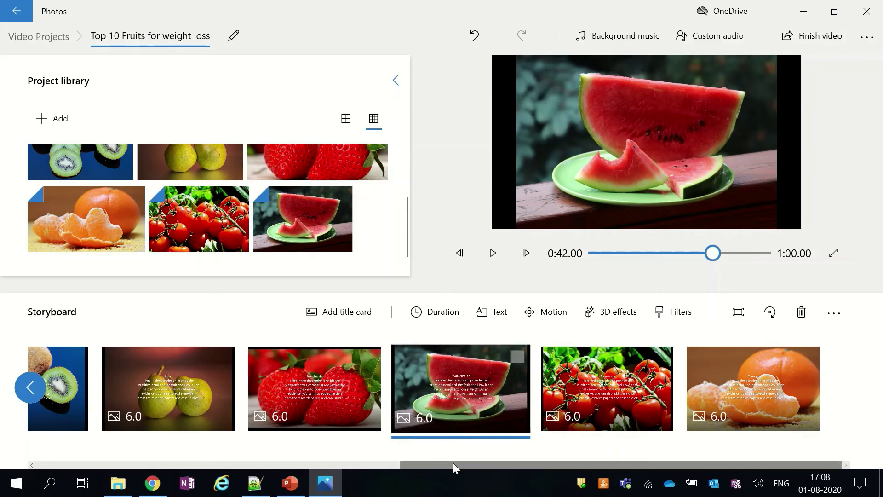
Retime the kiwi caption to run from 0:01.30 to the end of the clip
drag(453, 463, 120, 439)
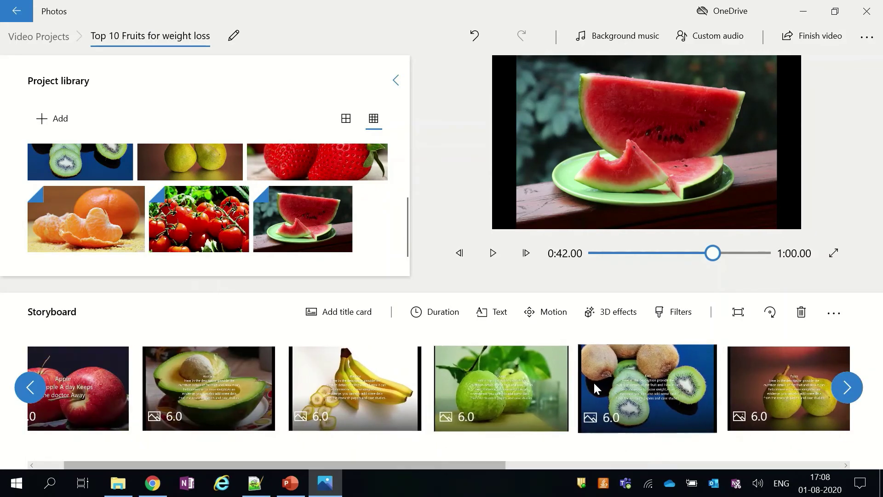
click(705, 357)
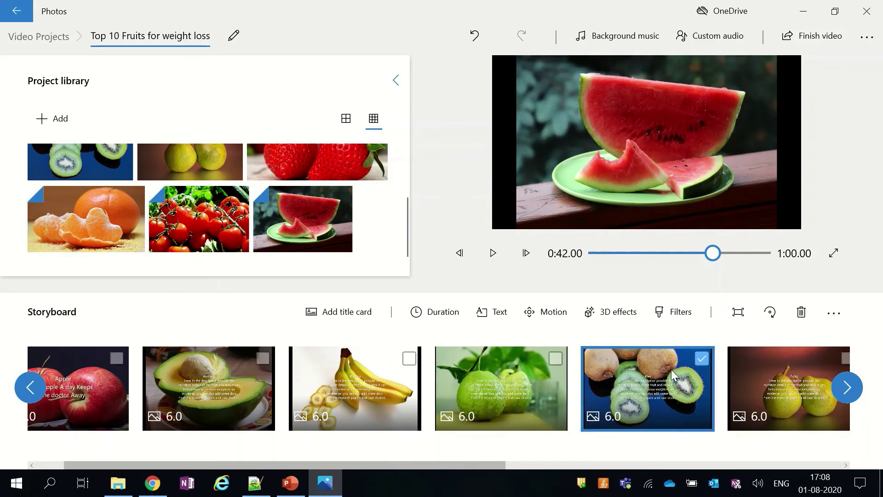
click(503, 317)
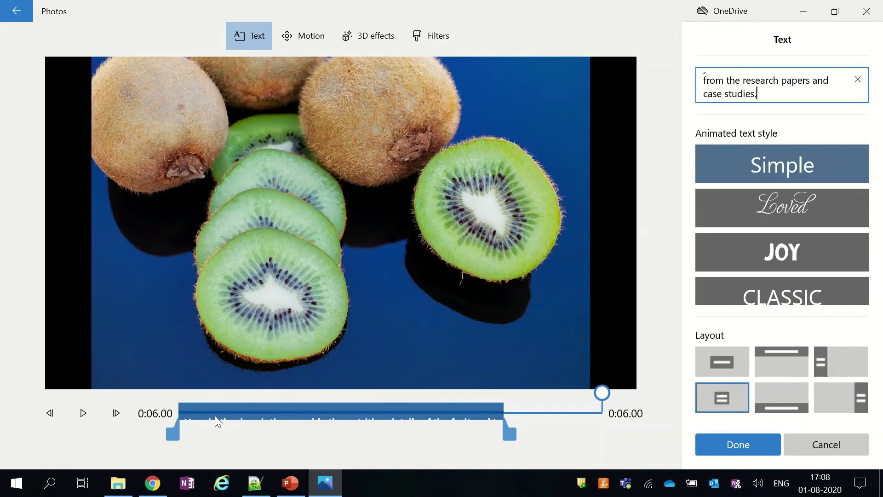
drag(247, 416, 359, 419)
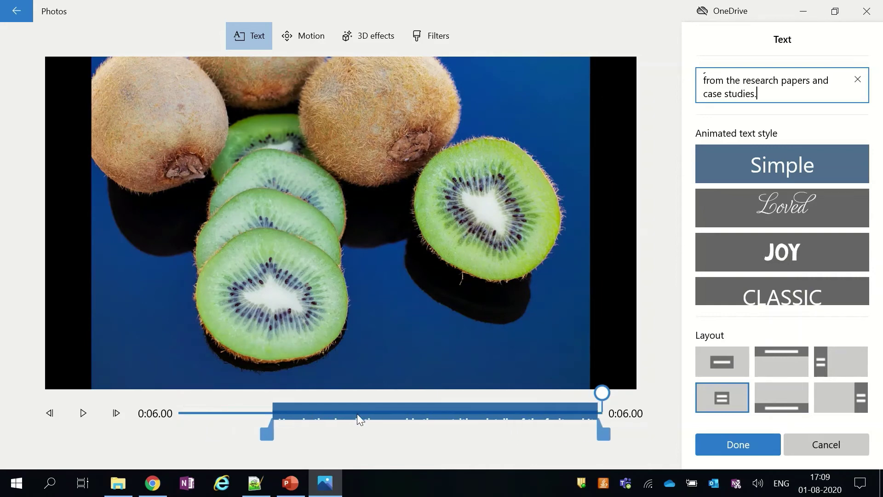
click(265, 399)
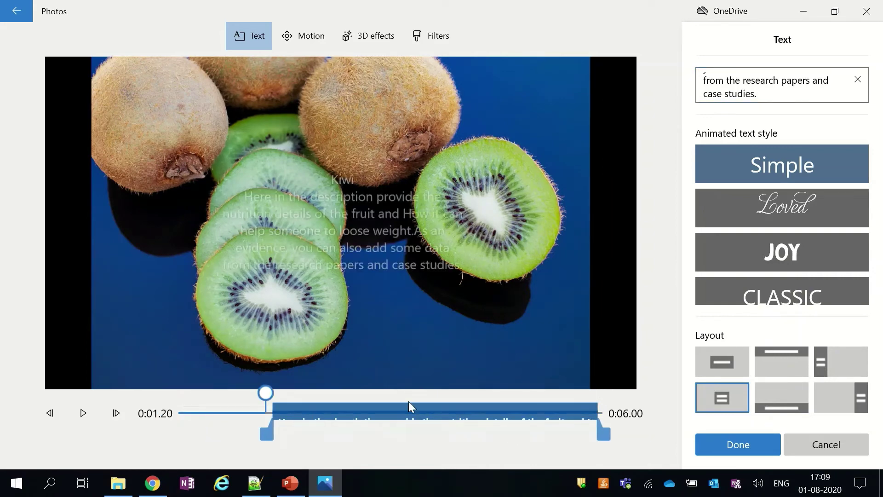
drag(265, 393, 269, 392)
drag(331, 414, 328, 416)
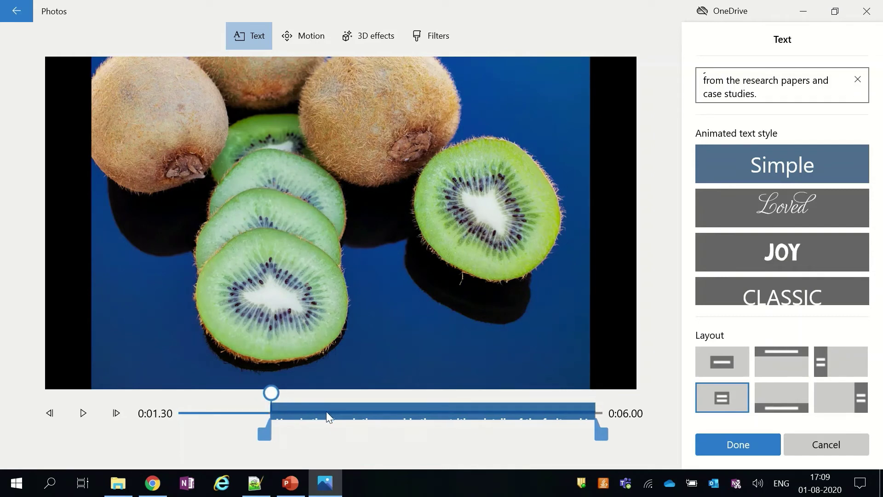
click(739, 444)
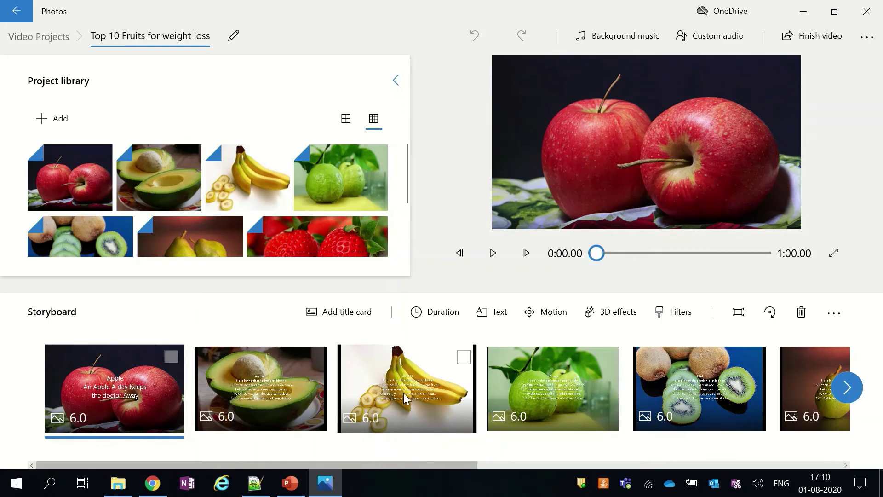
Add another apple photo from the Project library at the start of the storyboard
click(170, 357)
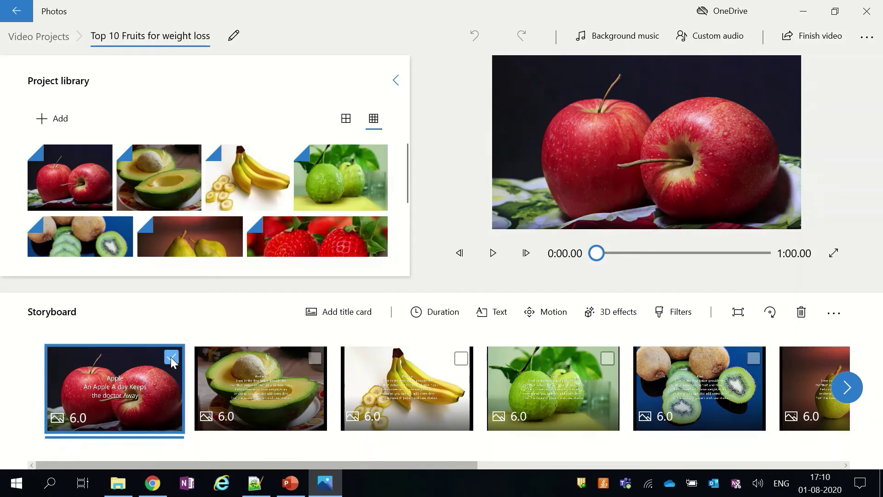
click(171, 357)
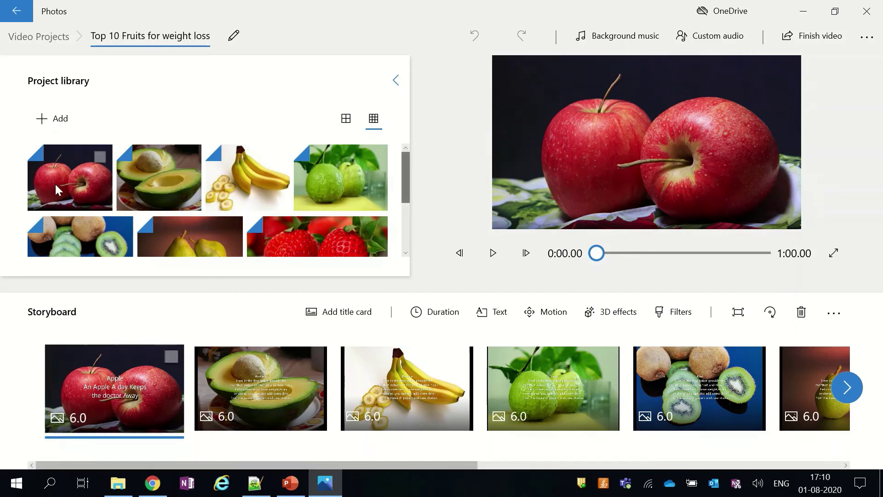
drag(55, 183, 125, 397)
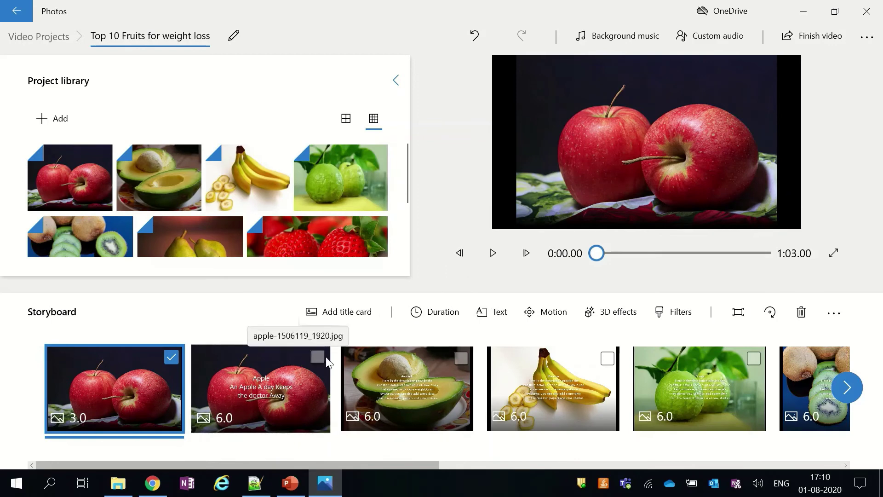
Title the new clip 'Apple' in the Boom style, starting at 0:00.50
click(499, 318)
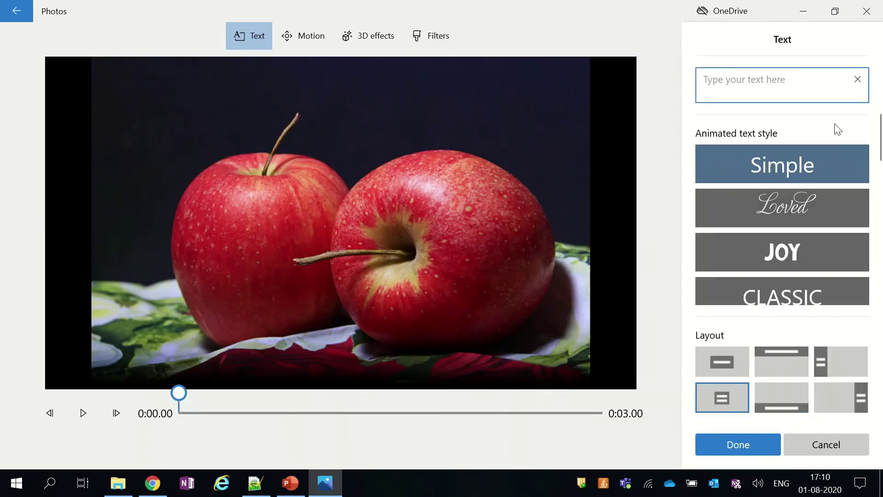
text(App)
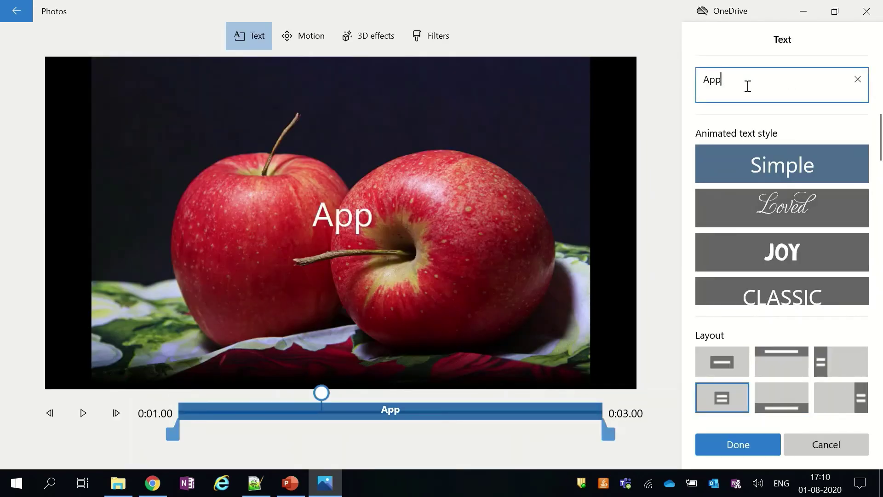
text(le)
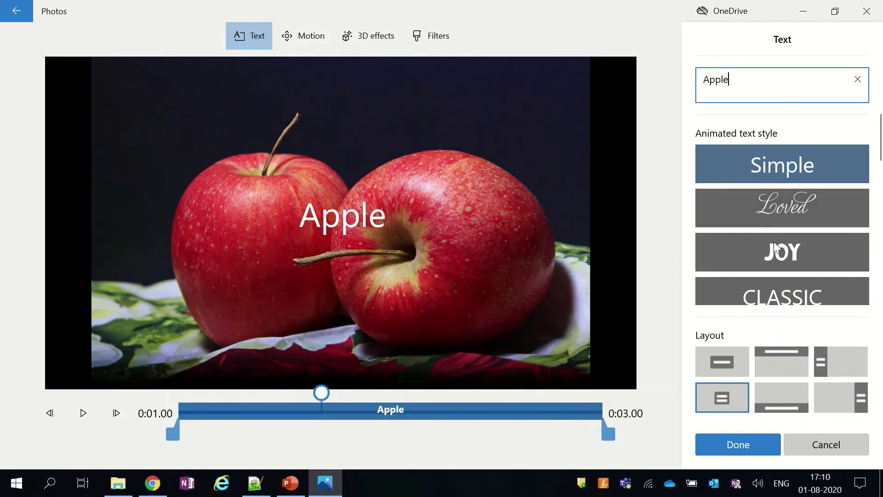
scroll(774, 242, down, 5)
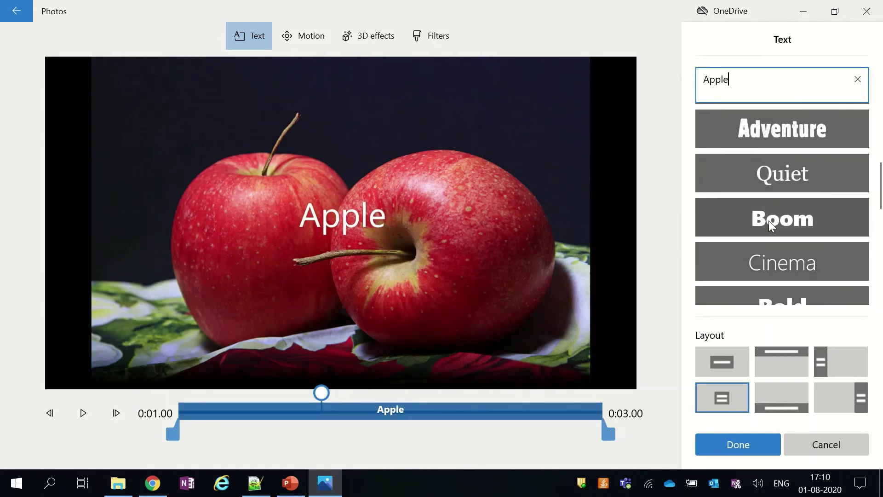
click(769, 221)
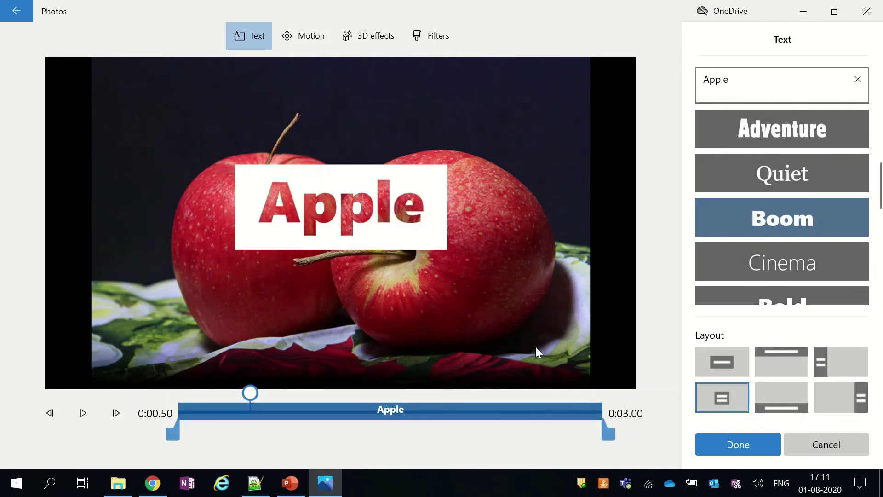
drag(173, 426, 244, 435)
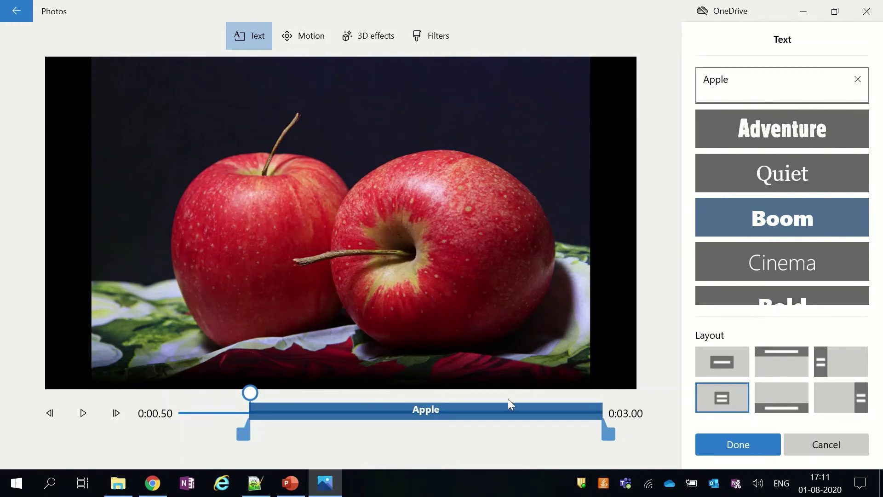
click(741, 446)
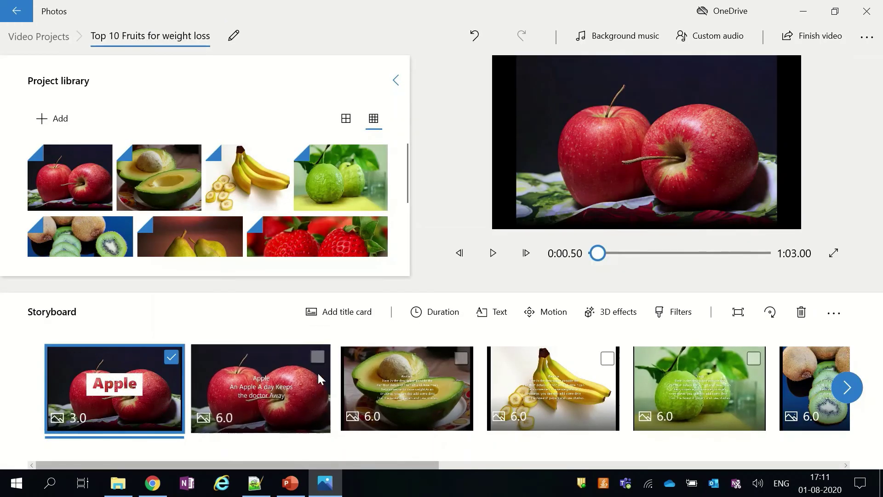
Delete the 'Apple' line from the second apple clip's caption
click(318, 358)
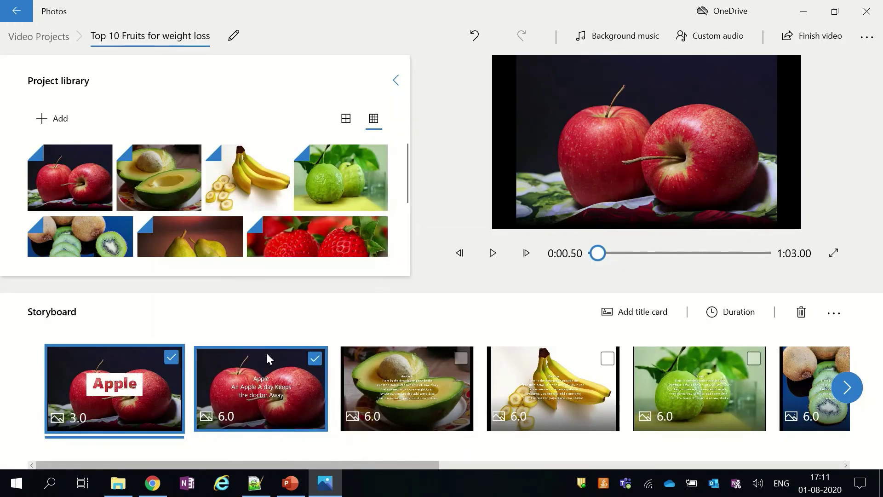
click(171, 357)
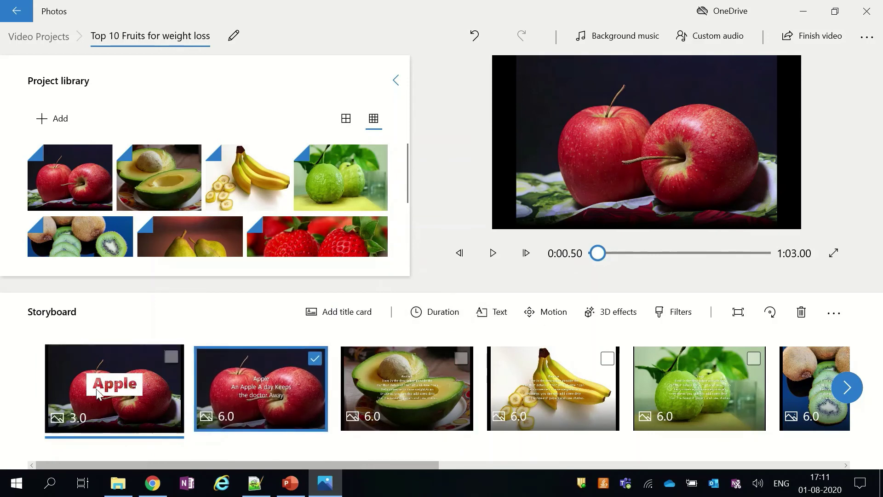
click(494, 316)
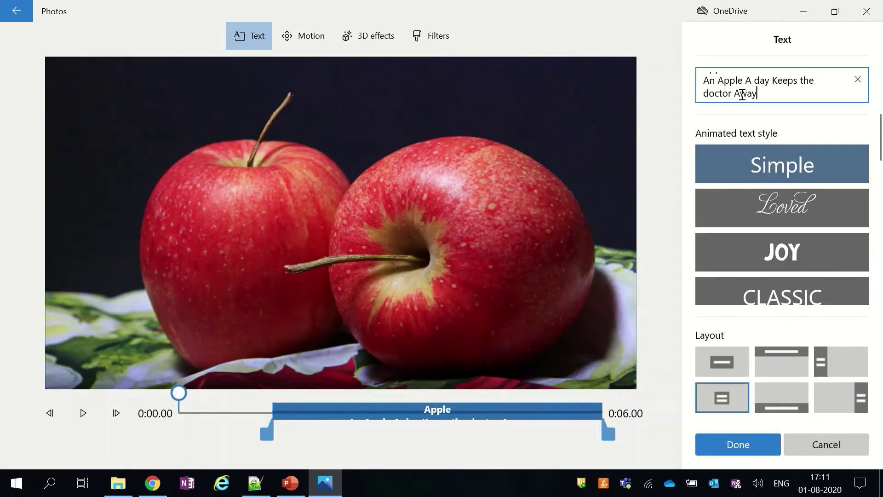
scroll(736, 94, up, 1)
drag(729, 80, 695, 79)
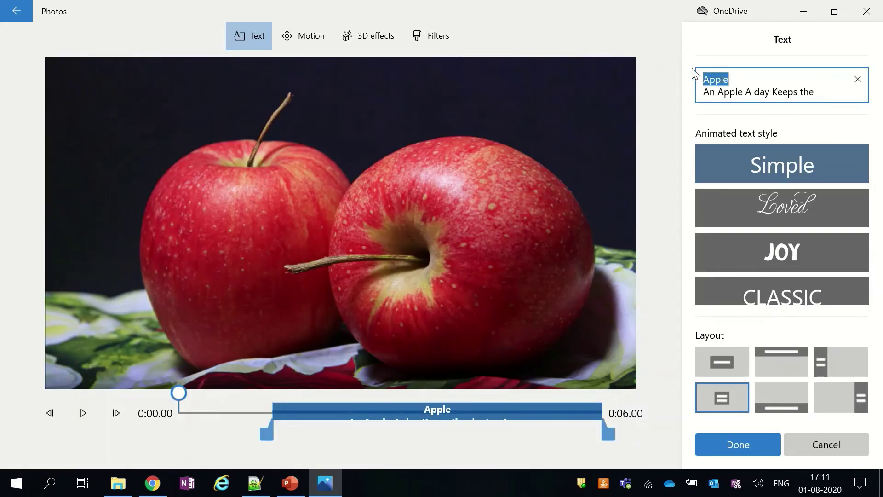
key(BackSpace)
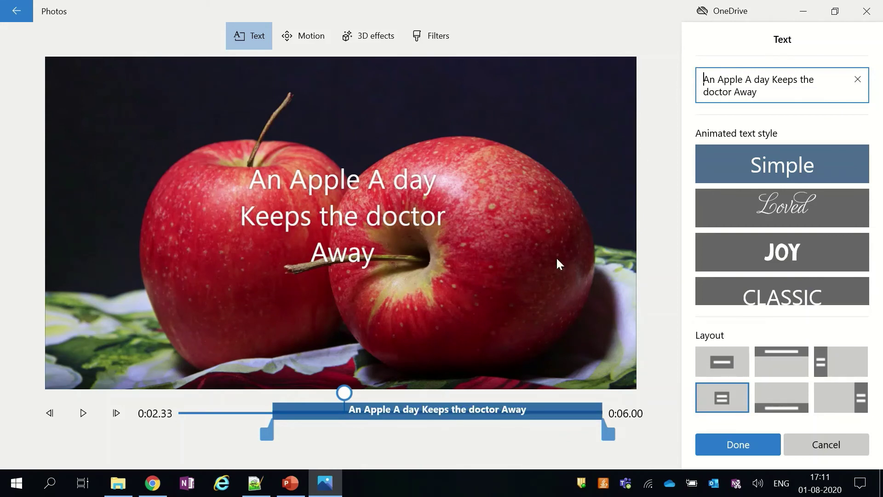
Make the caption start at 0:00.00 and confirm the change
drag(344, 392, 179, 393)
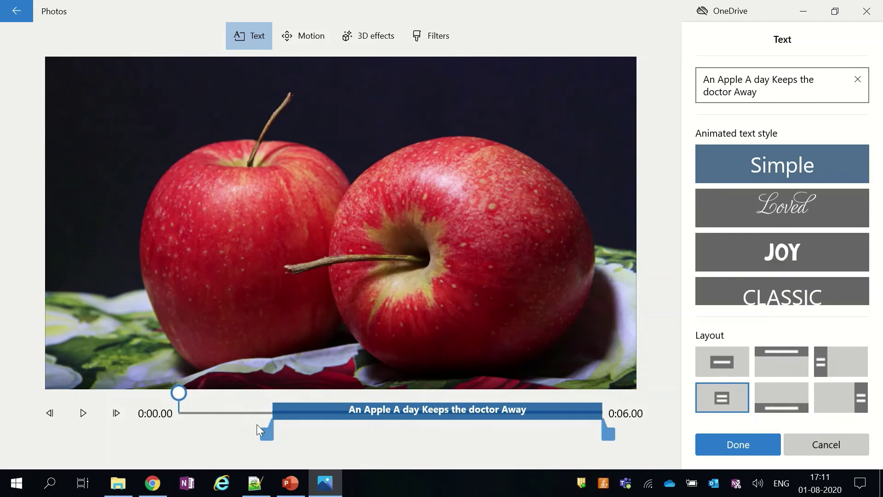
drag(257, 424, 182, 428)
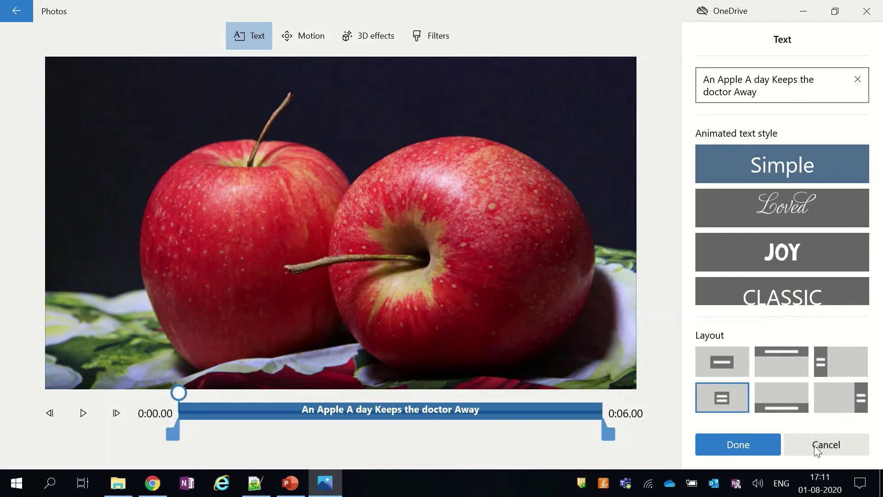
click(731, 445)
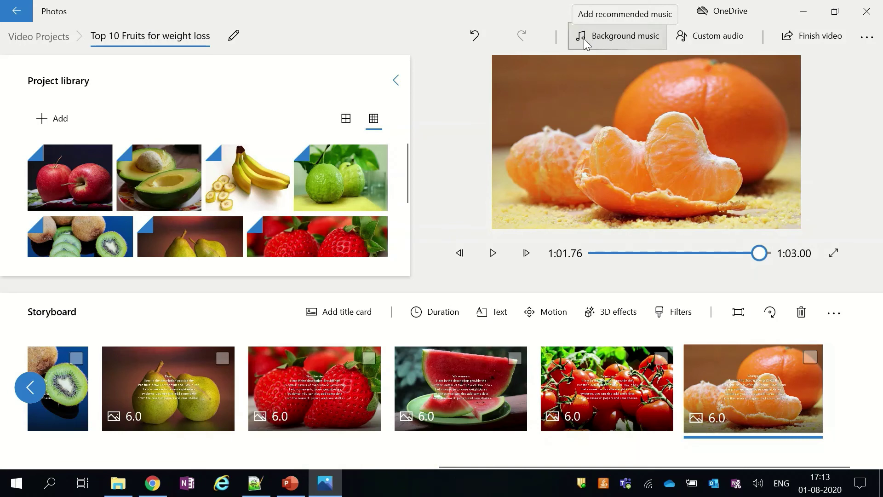
Choose the Anodized track as background music and confirm it
click(632, 39)
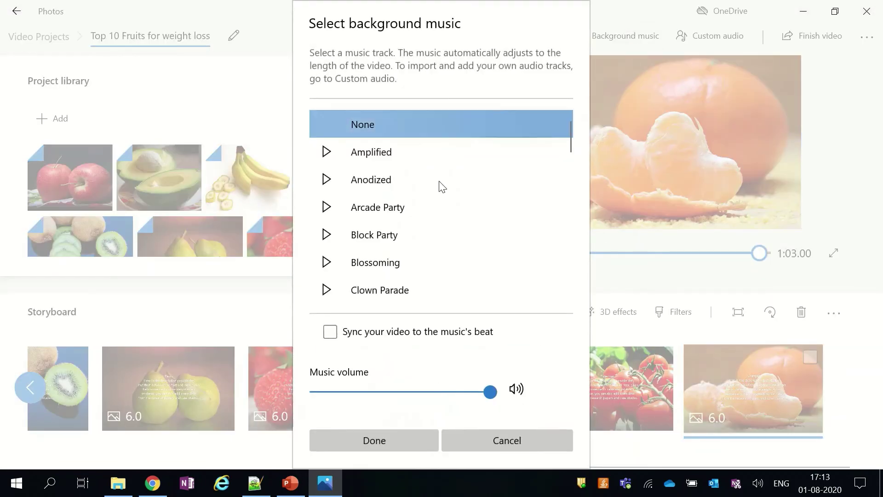
click(325, 181)
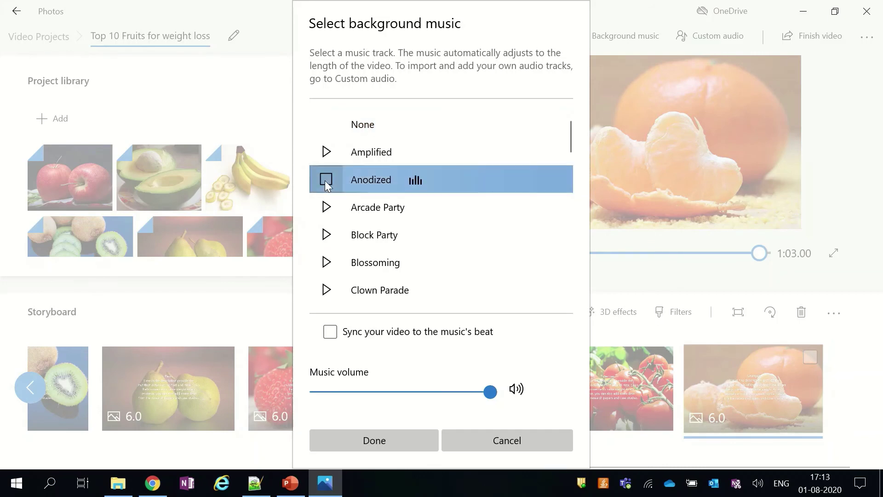
click(374, 441)
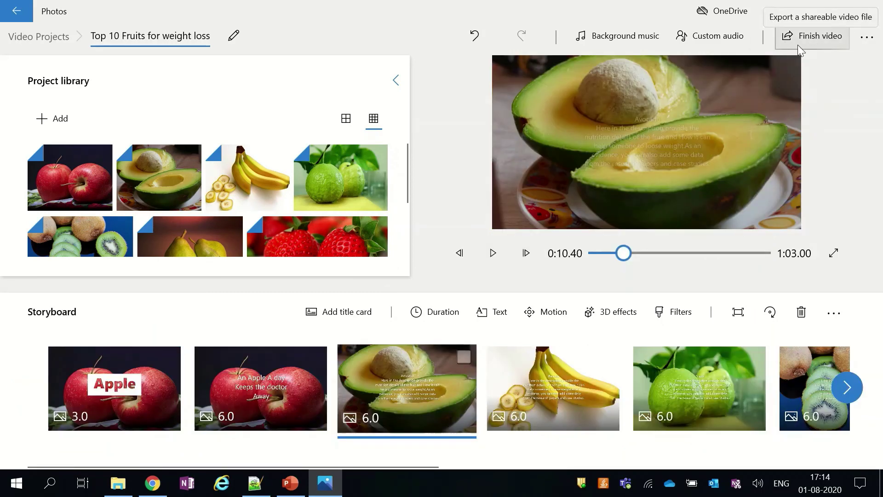
Export the video at High 1080p as MP4 to the Desktop as 'Top 10 Fruits for weight loss.mp4'
click(832, 37)
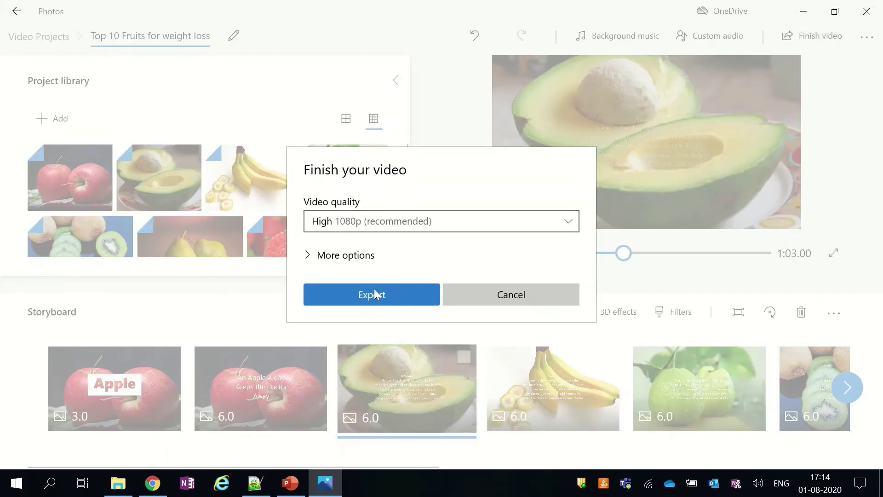
click(413, 298)
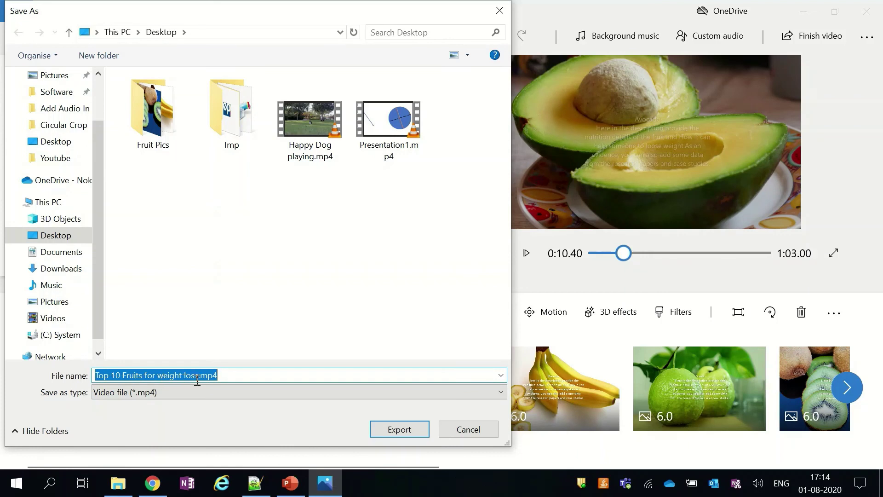
click(290, 394)
click(290, 393)
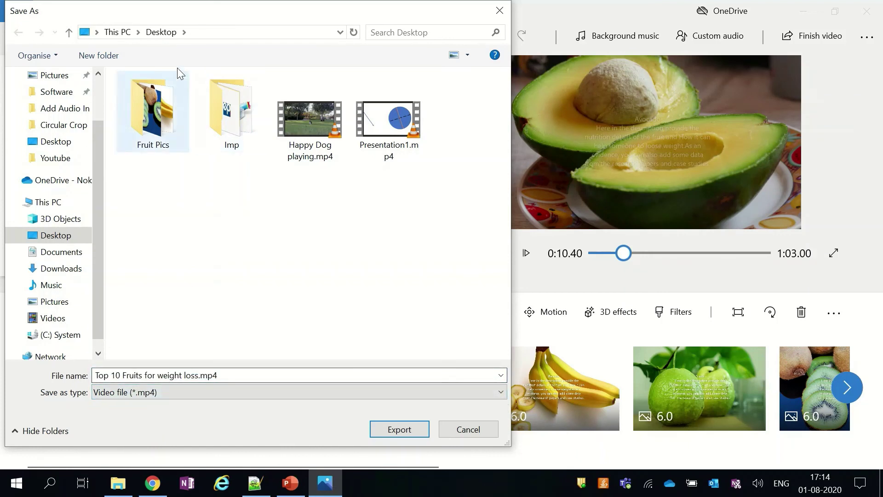
click(414, 428)
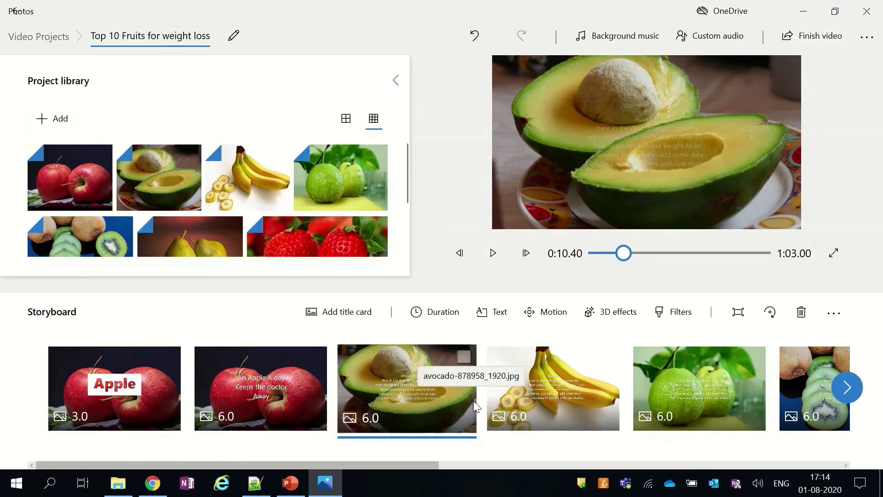